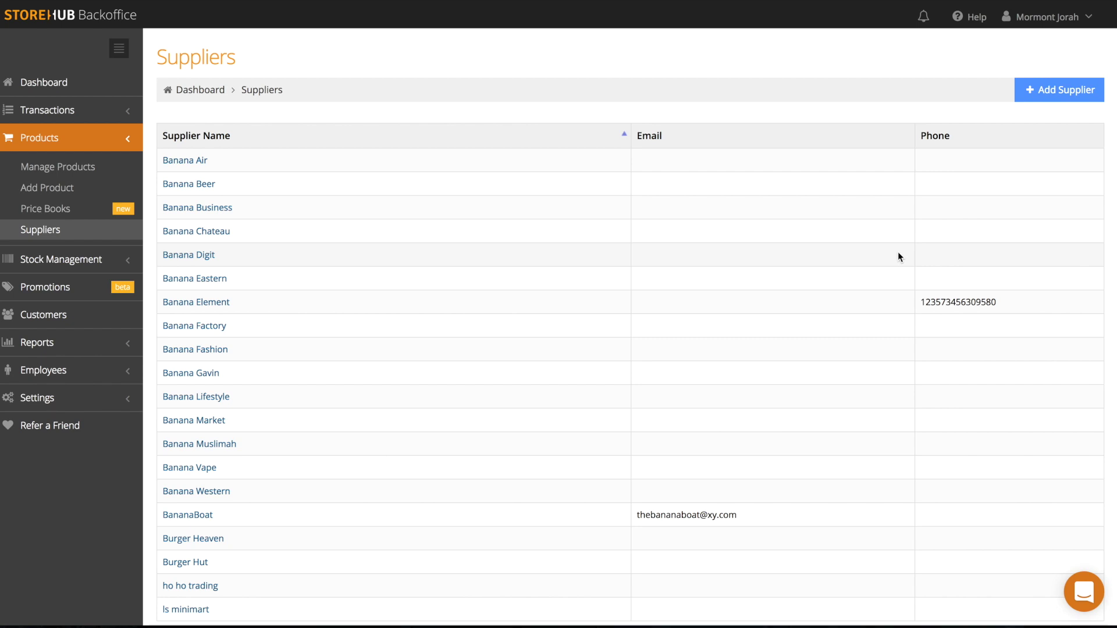
Open a blank Add Supplier form from the Suppliers list.
{"action": "left_click", "coordinate": [1038, 94]}
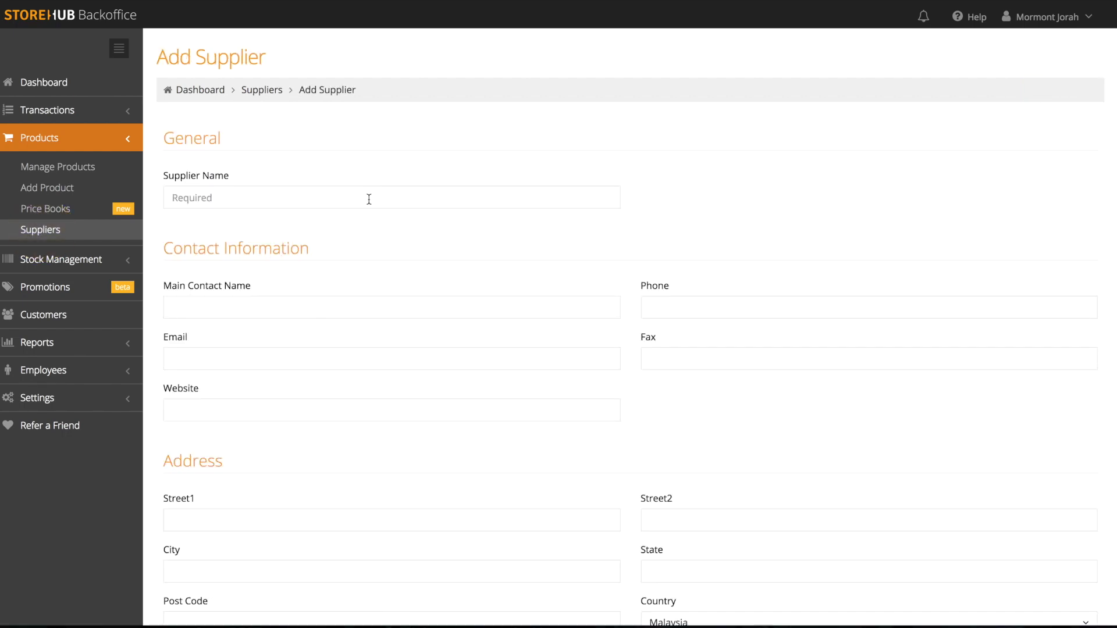
Create and save a supplier named 'Banana Supplier'.
{"action": "left_click", "coordinate": [369, 197]}
{"action": "type", "text": "Banana Supplier"}
{"action": "scroll", "coordinate": [428, 269], "scroll_direction": "down", "scroll_amount": 3}
{"action": "left_click", "coordinate": [187, 546]}
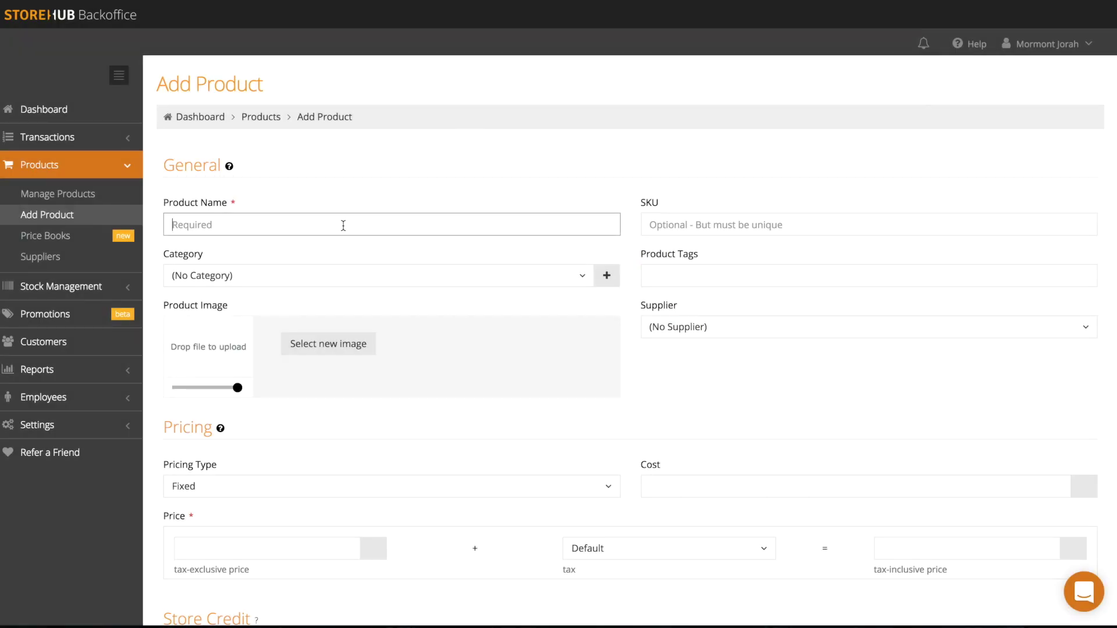
Enter 'Cafe Latte' as the product name and CAF001 as its SKU.
{"action": "type", "text": "Cafe Latte"}
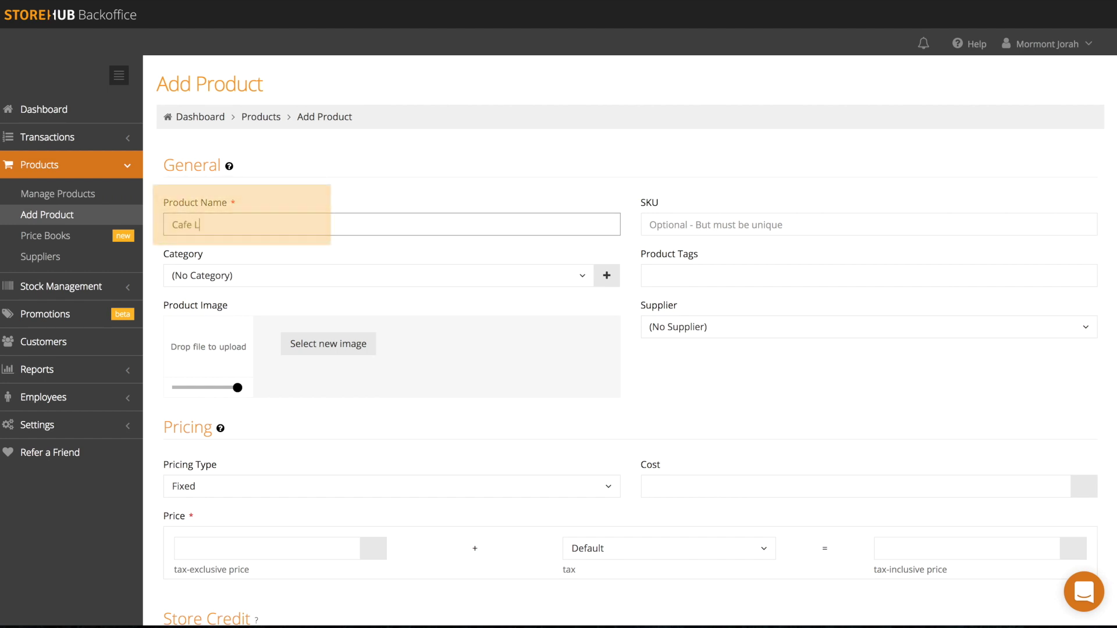
{"action": "left_click", "coordinate": [645, 228]}
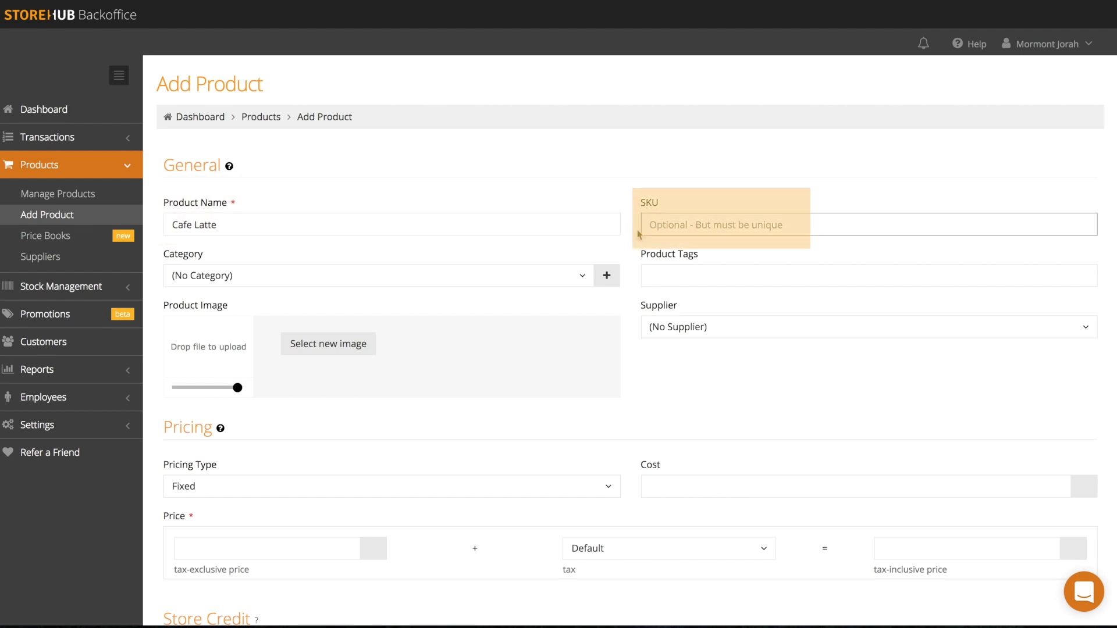
{"action": "type", "text": "CAF001"}
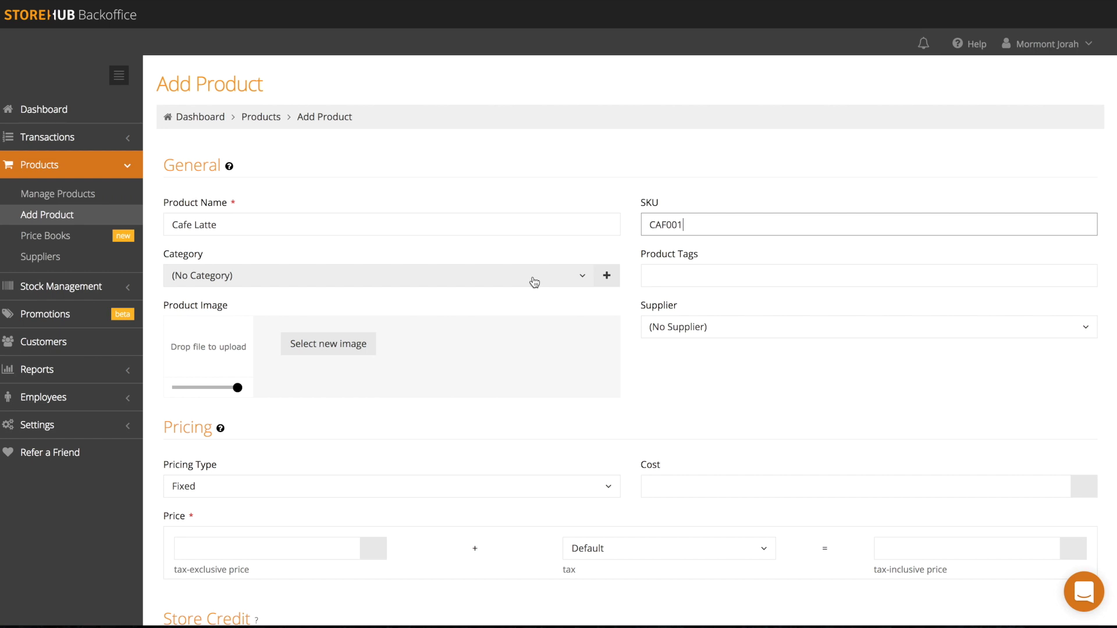
Create a new Drinks category and assign it to the product.
{"action": "left_click", "coordinate": [608, 276]}
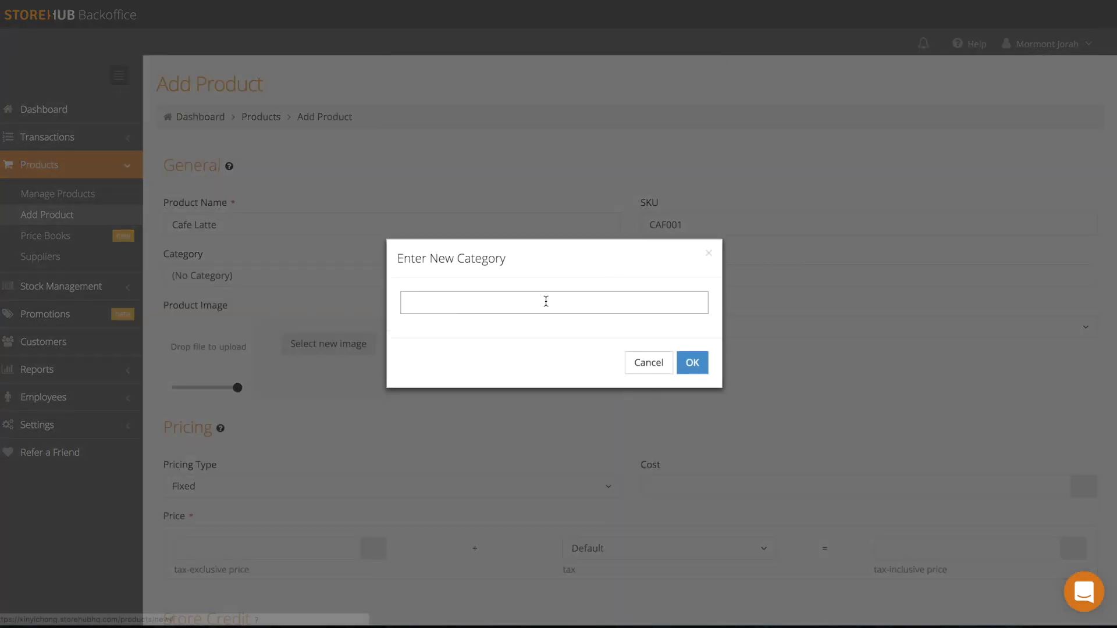
{"action": "type", "text": "Drinks"}
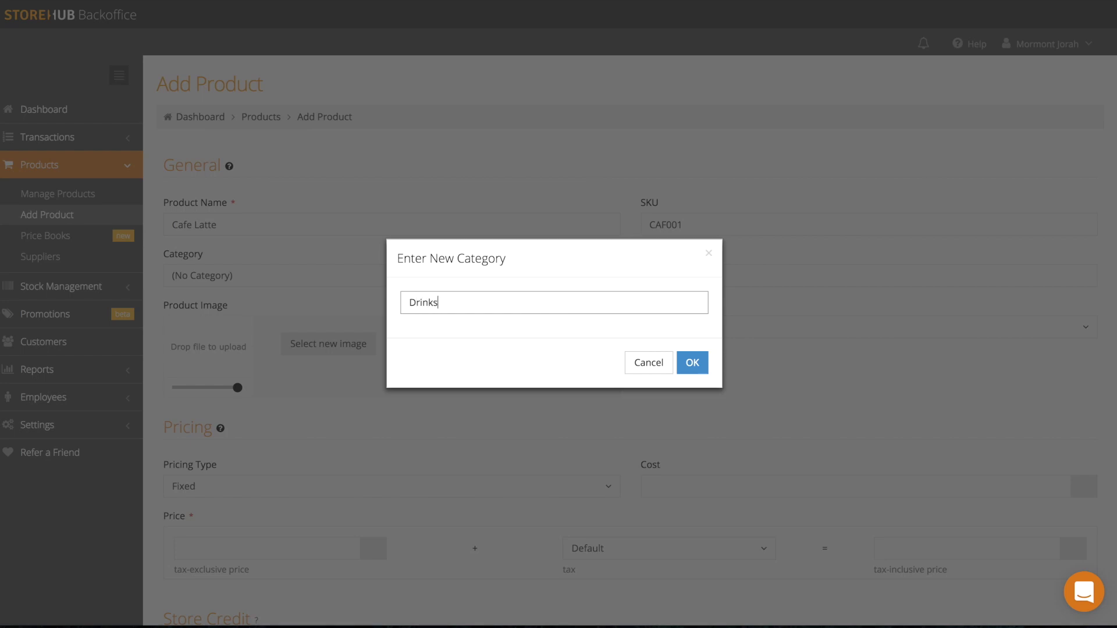
{"action": "key", "text": "Return"}
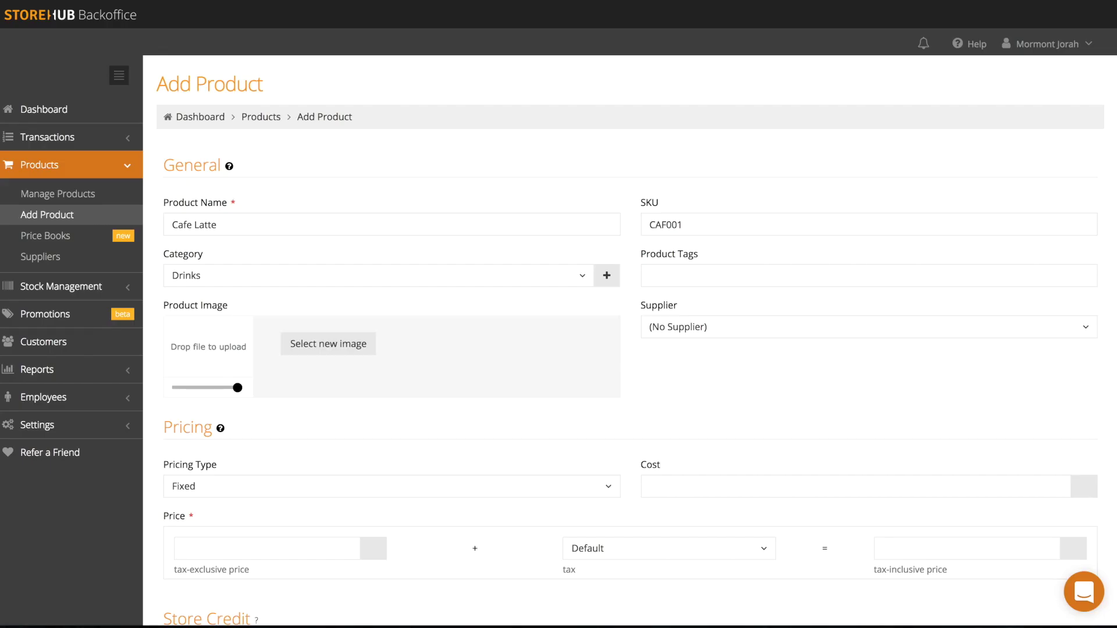
Tag the product with beverage and coffee.
{"action": "left_click", "coordinate": [661, 281]}
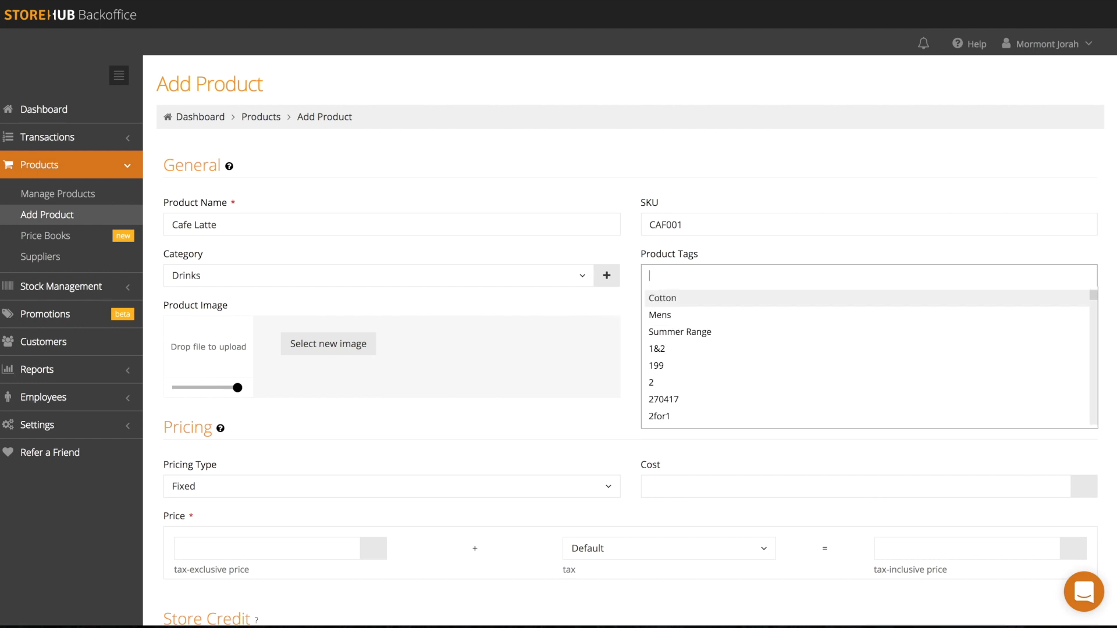
{"action": "type", "text": "beverage"}
{"action": "key", "text": "Return"}
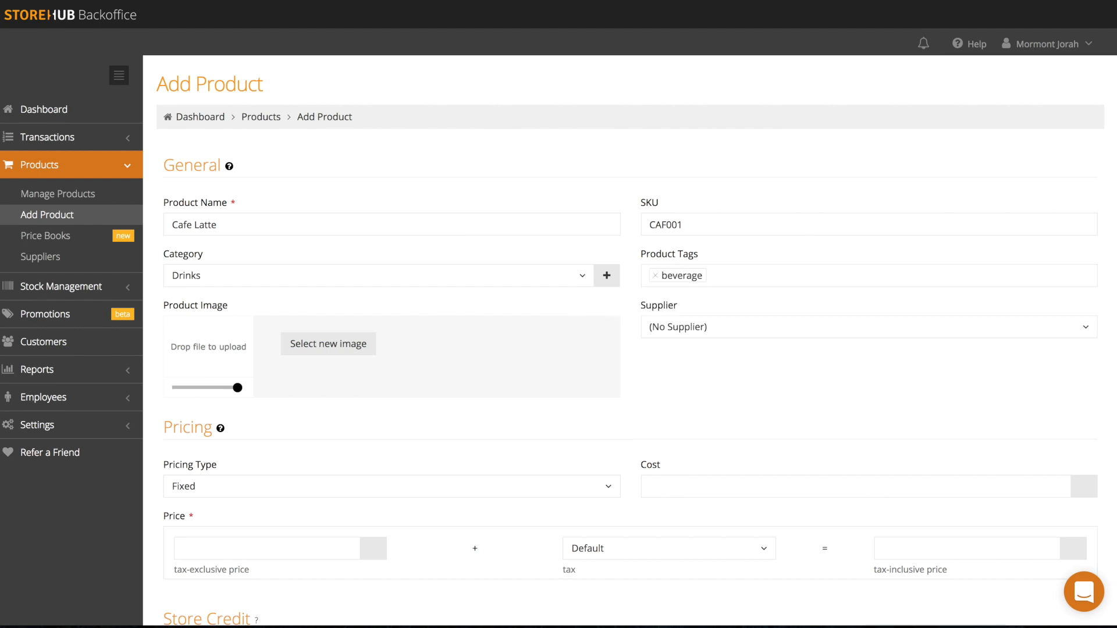
{"action": "type", "text": "coffee"}
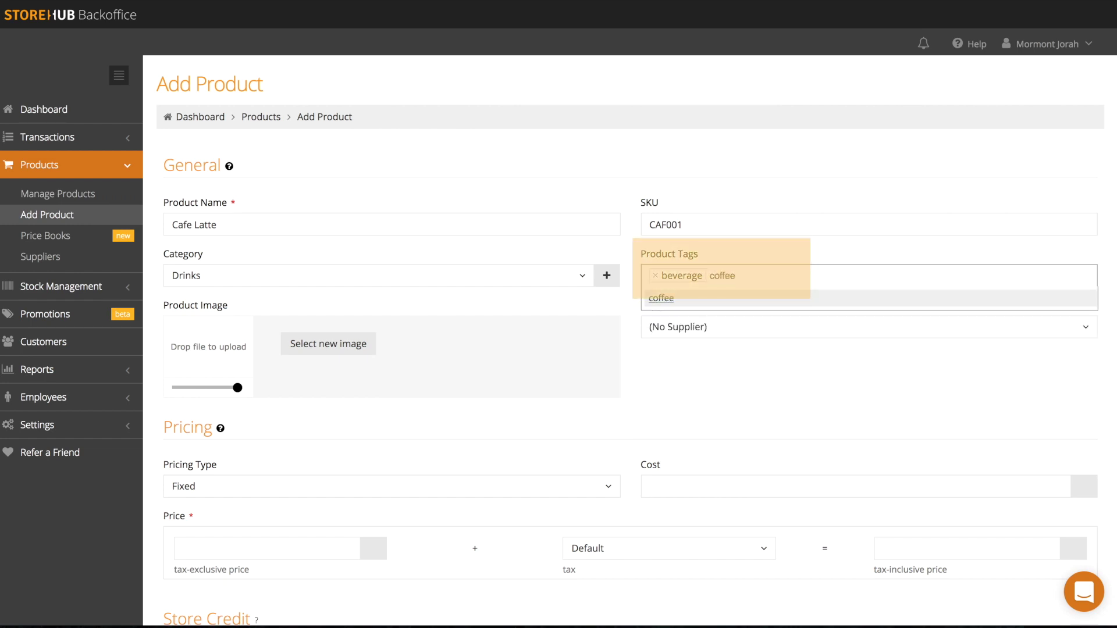
{"action": "key", "text": "Return"}
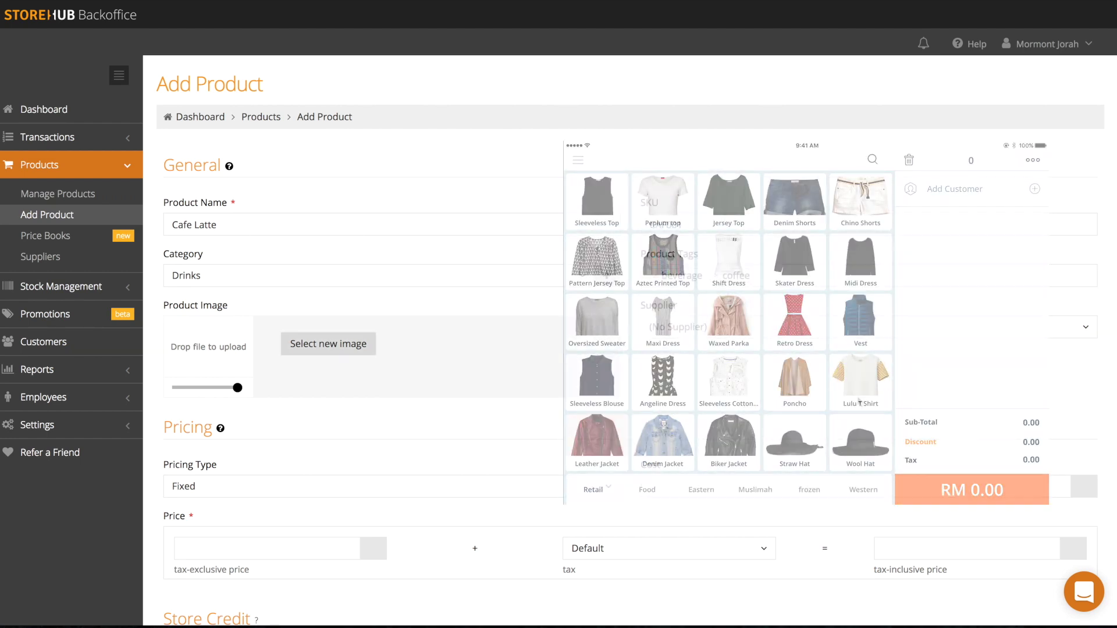
Link Banana Air, Banana Business and Banana Chateau as the product's suppliers.
{"action": "left_click", "coordinate": [860, 327]}
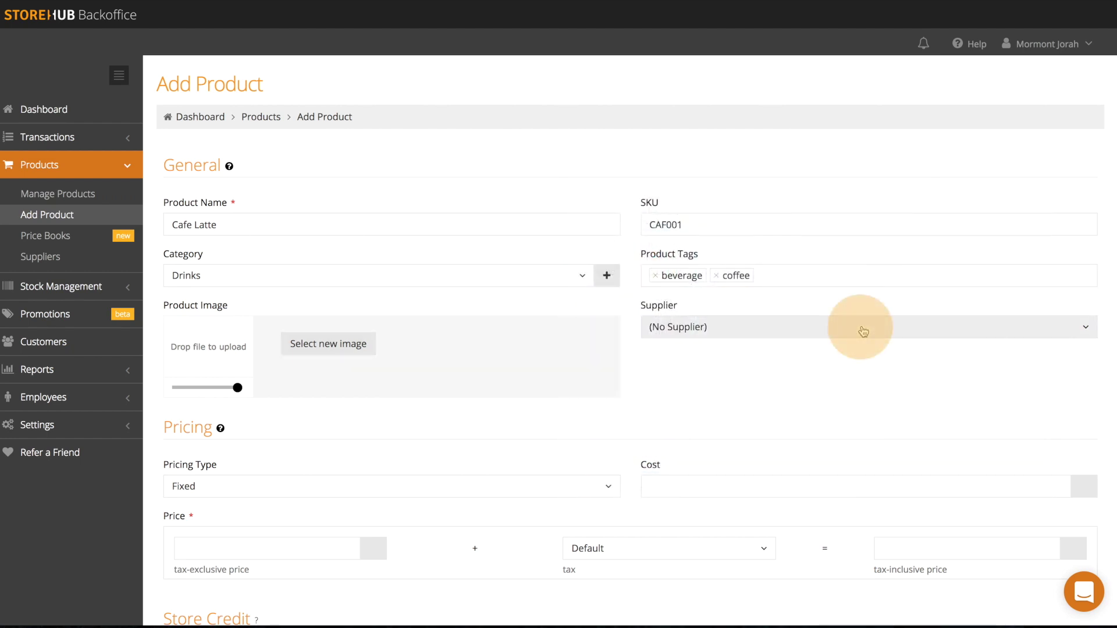
{"action": "left_click", "coordinate": [772, 15]}
{"action": "left_click", "coordinate": [760, 55]}
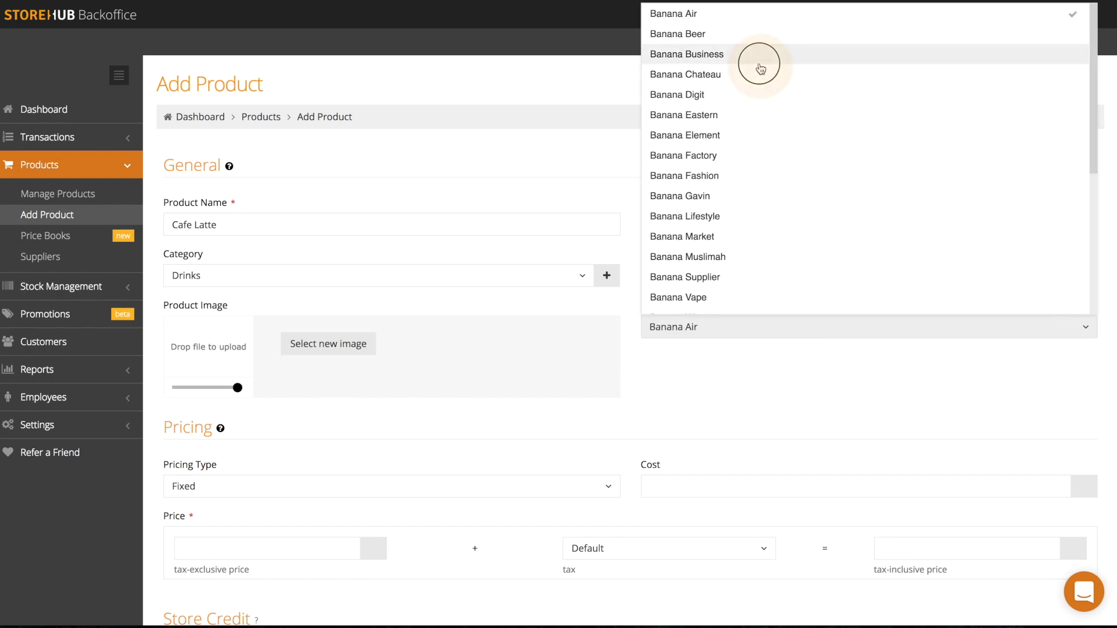
{"action": "left_click", "coordinate": [760, 74]}
{"action": "left_click", "coordinate": [574, 410]}
Set the product's pricing type to Variable.
{"action": "scroll", "coordinate": [575, 410], "scroll_direction": "down", "scroll_amount": 4}
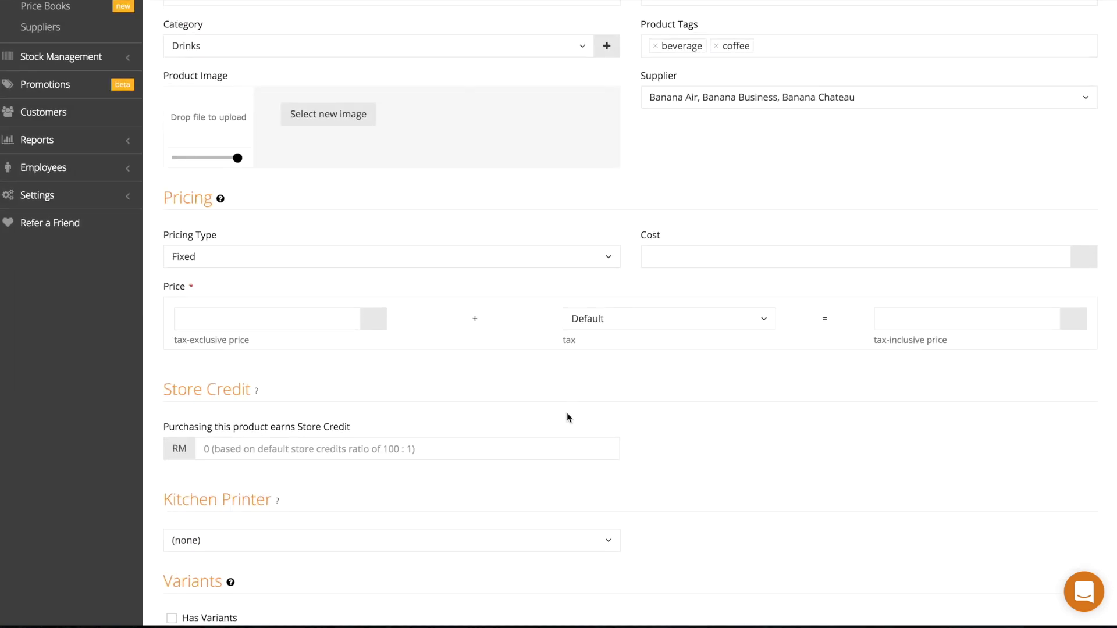
{"action": "left_click", "coordinate": [532, 257]}
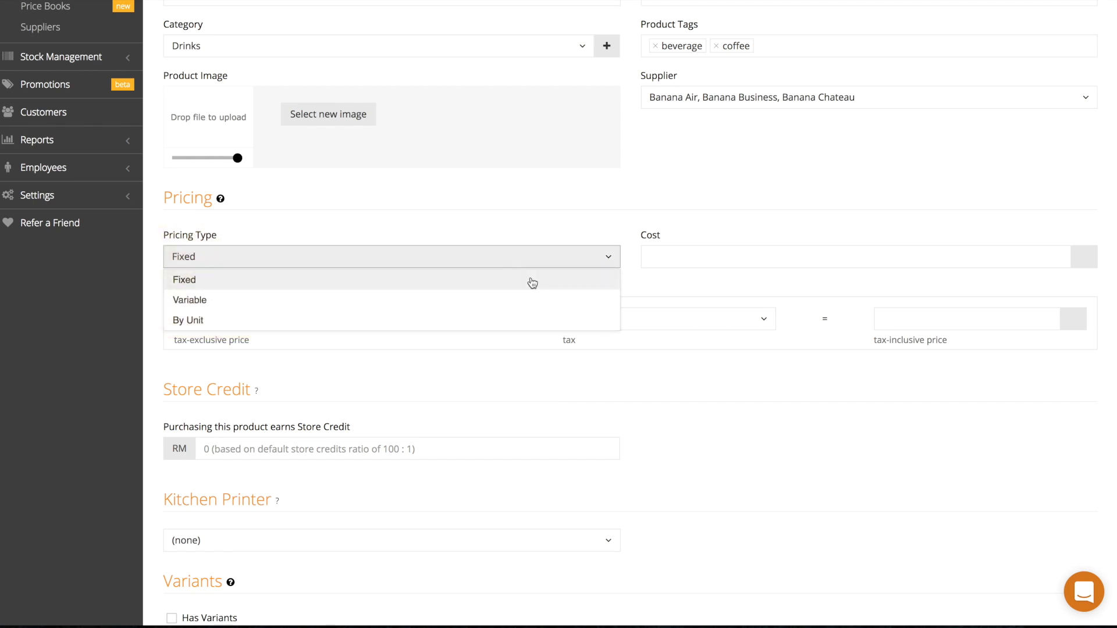
{"action": "left_click", "coordinate": [529, 280]}
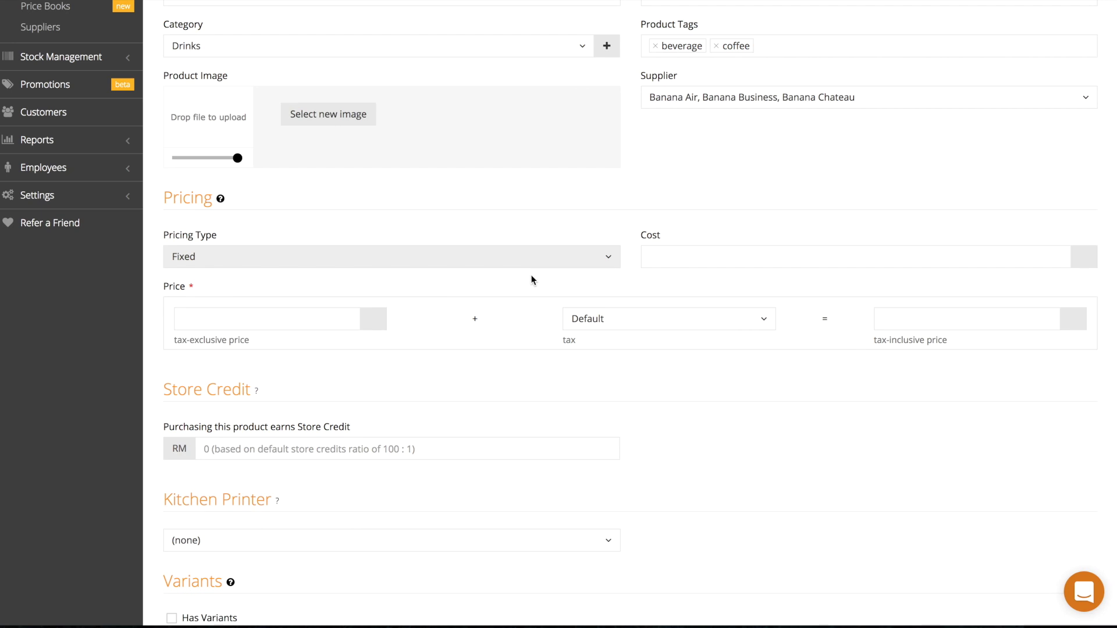
{"action": "left_click", "coordinate": [531, 262]}
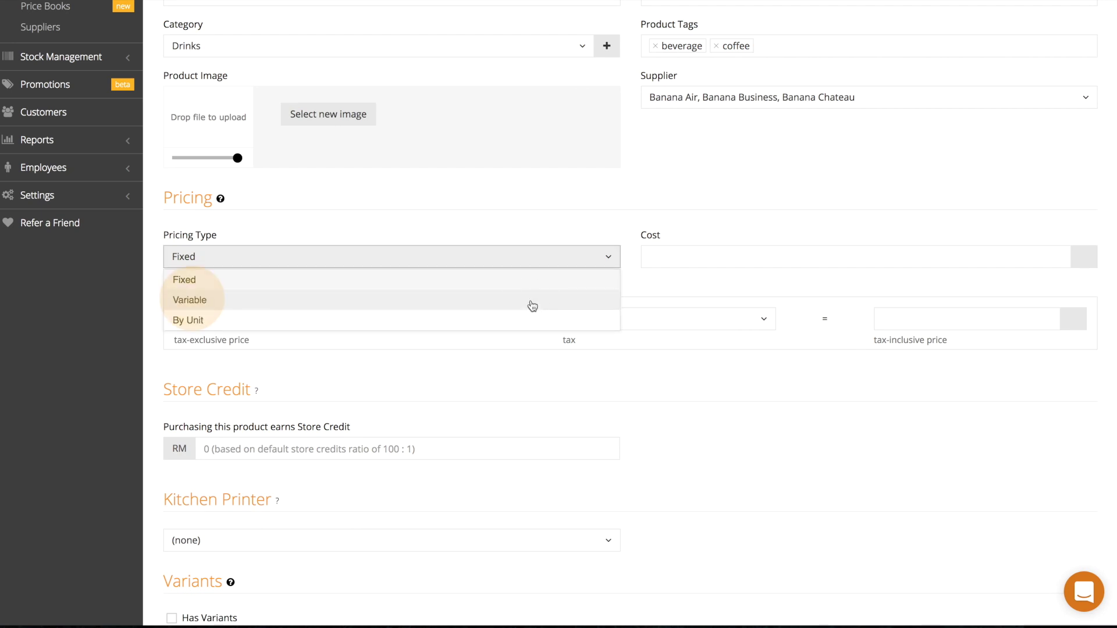
{"action": "left_click", "coordinate": [531, 300]}
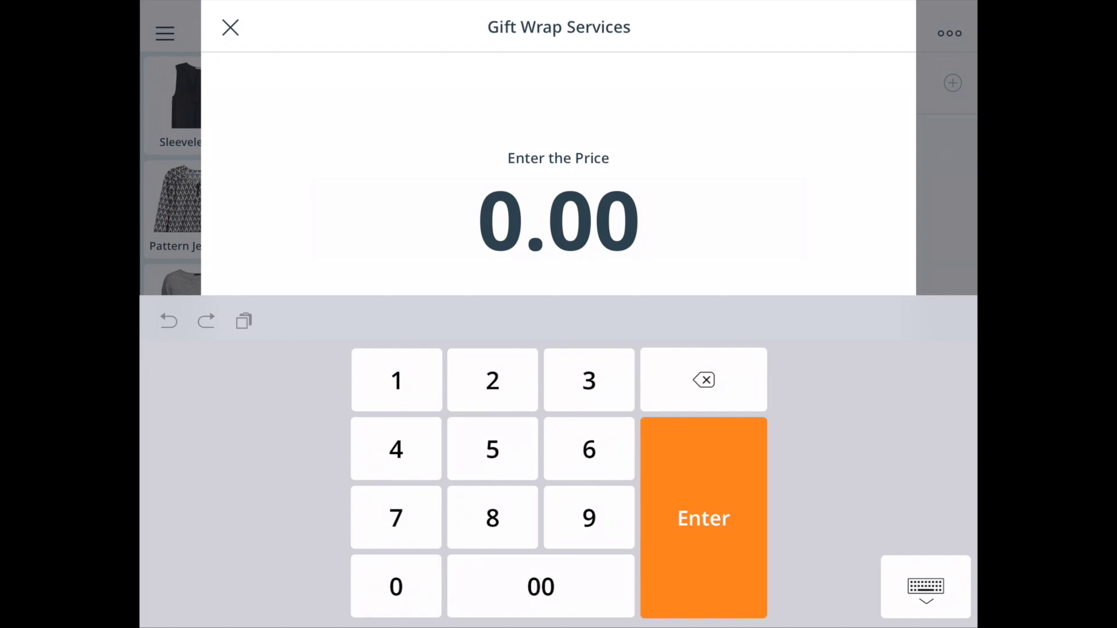
Enter a price of 20.00 on the price pad.
{"action": "left_click", "coordinate": [492, 379]}
{"action": "left_click", "coordinate": [396, 585]}
{"action": "left_click", "coordinate": [540, 585]}
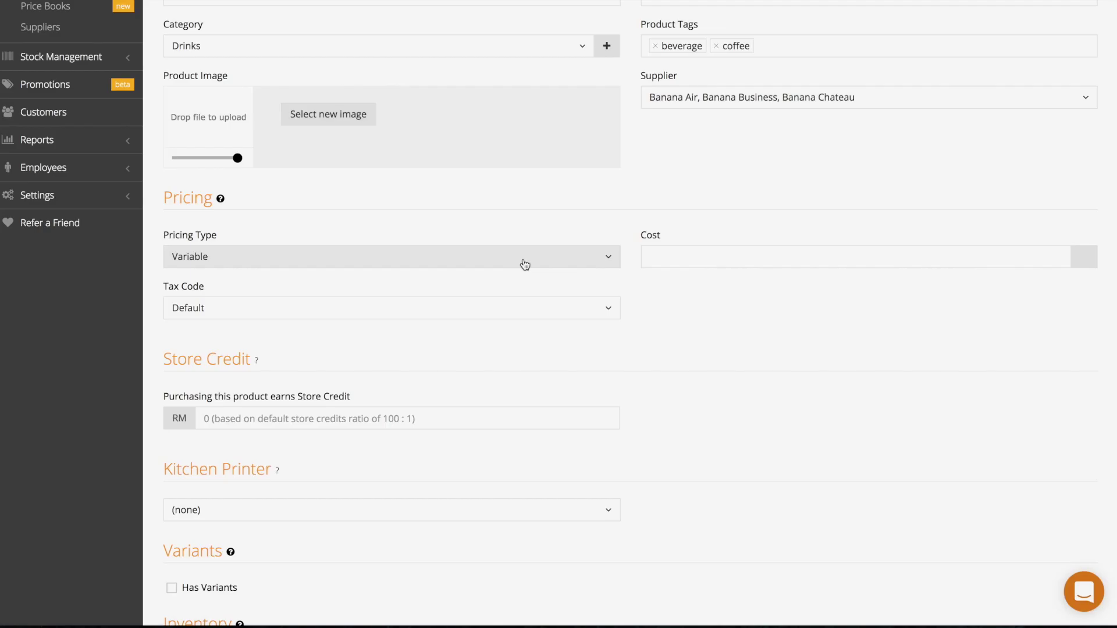
Switch to per-unit pricing sold in Grams and test a quantity of 2.00.
{"action": "left_click", "coordinate": [524, 262]}
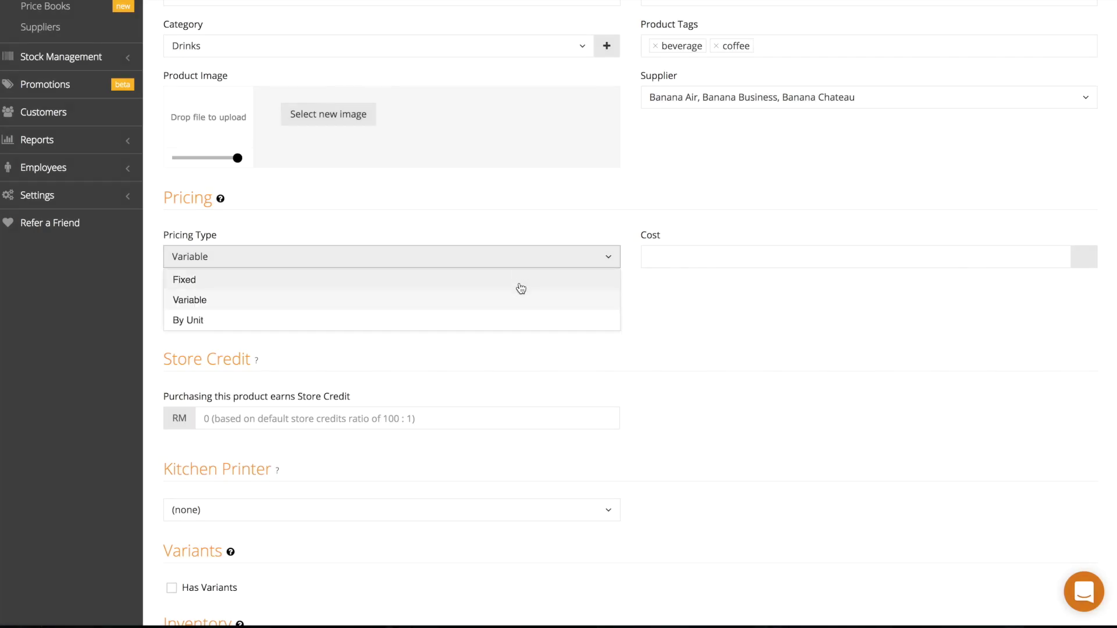
{"action": "left_click", "coordinate": [516, 319]}
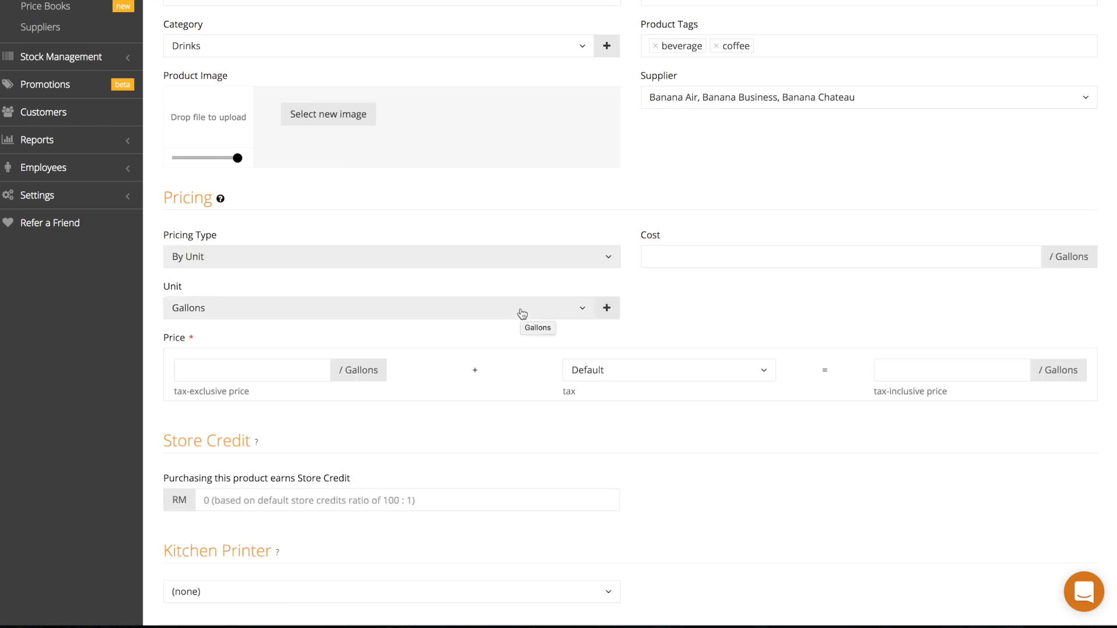
{"action": "left_click", "coordinate": [523, 308]}
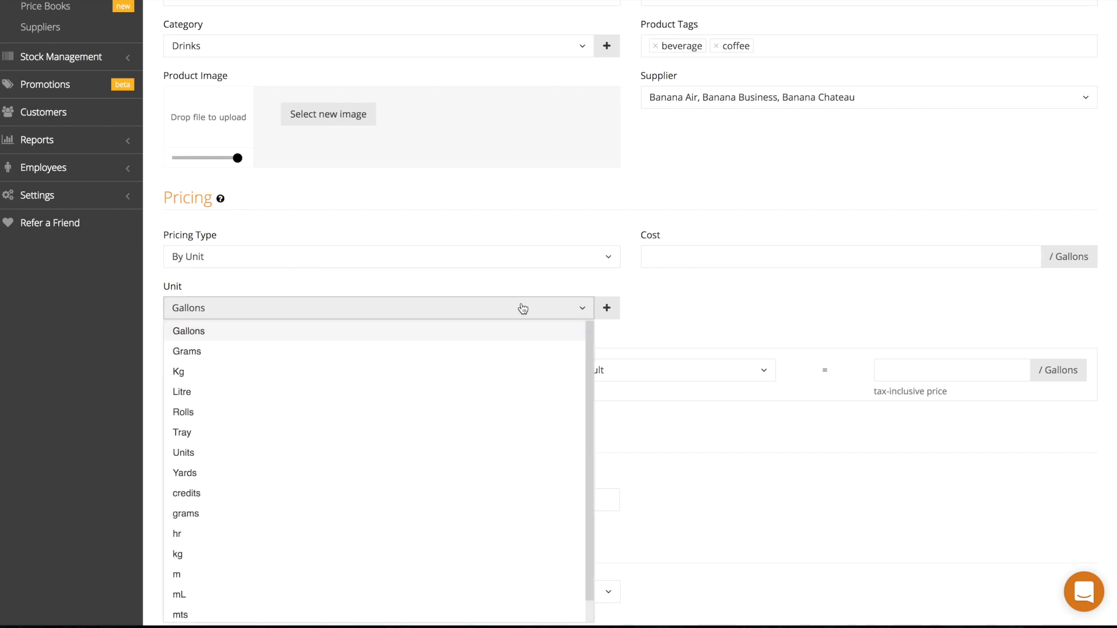
{"action": "left_click", "coordinate": [516, 351]}
{"action": "left_click", "coordinate": [287, 375]}
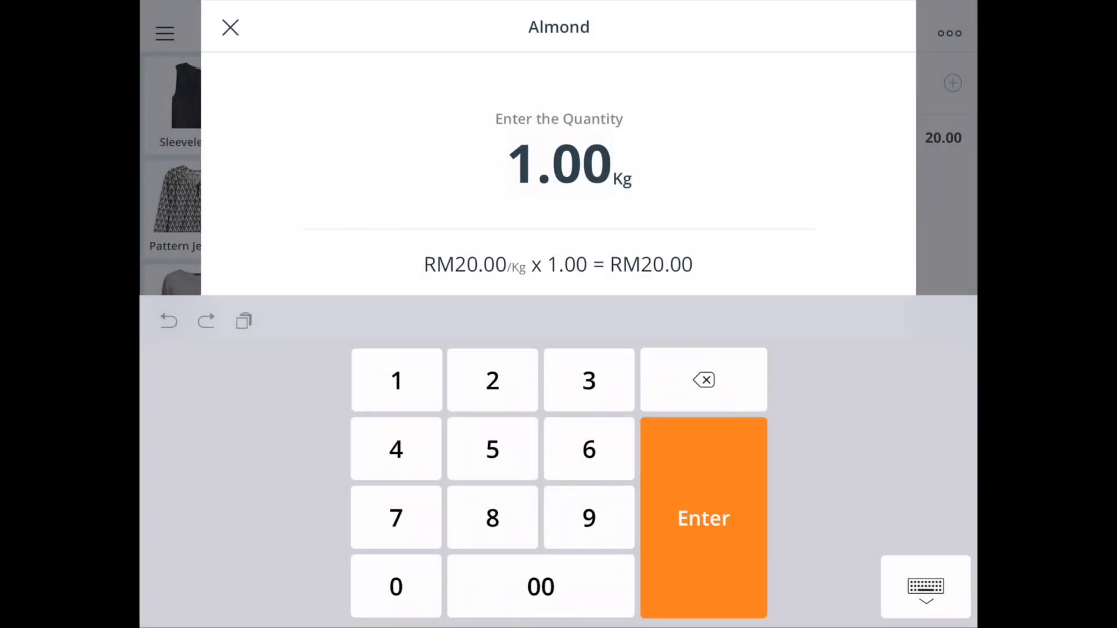
{"action": "type", "text": "2"}
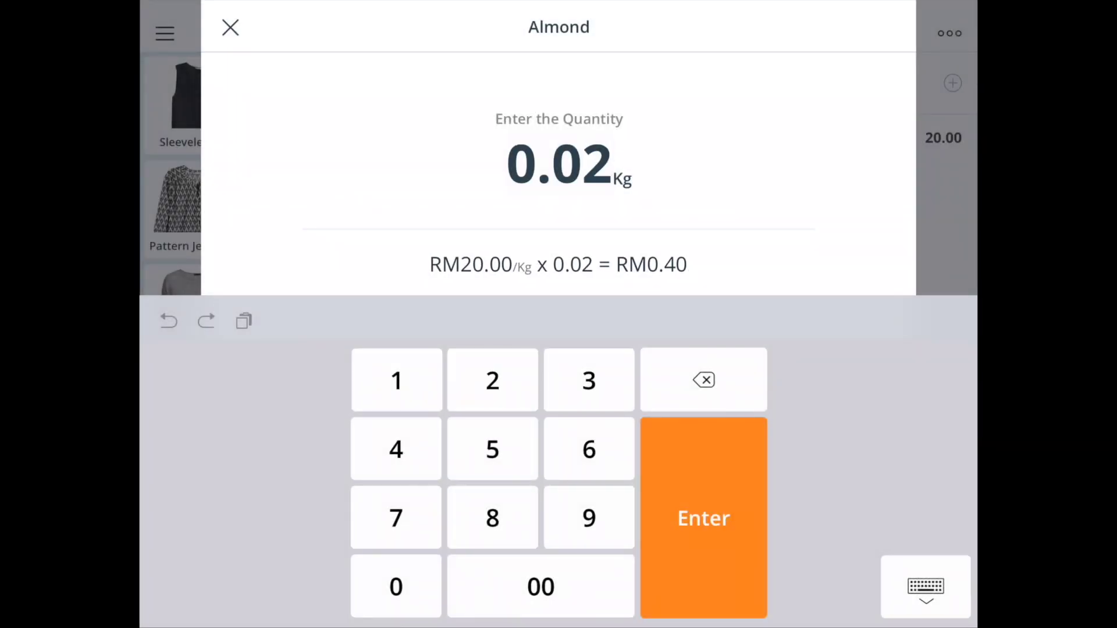
{"action": "left_click", "coordinate": [540, 586]}
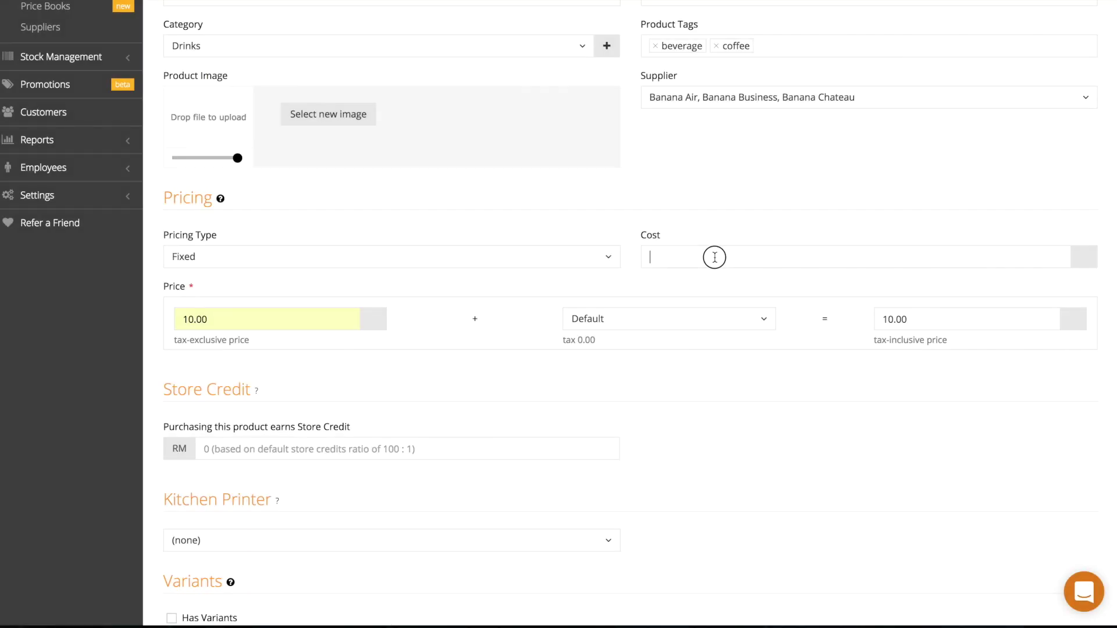
Give the product a cost of 5 and apply the SR : 6.00% tax.
{"action": "left_click", "coordinate": [714, 257]}
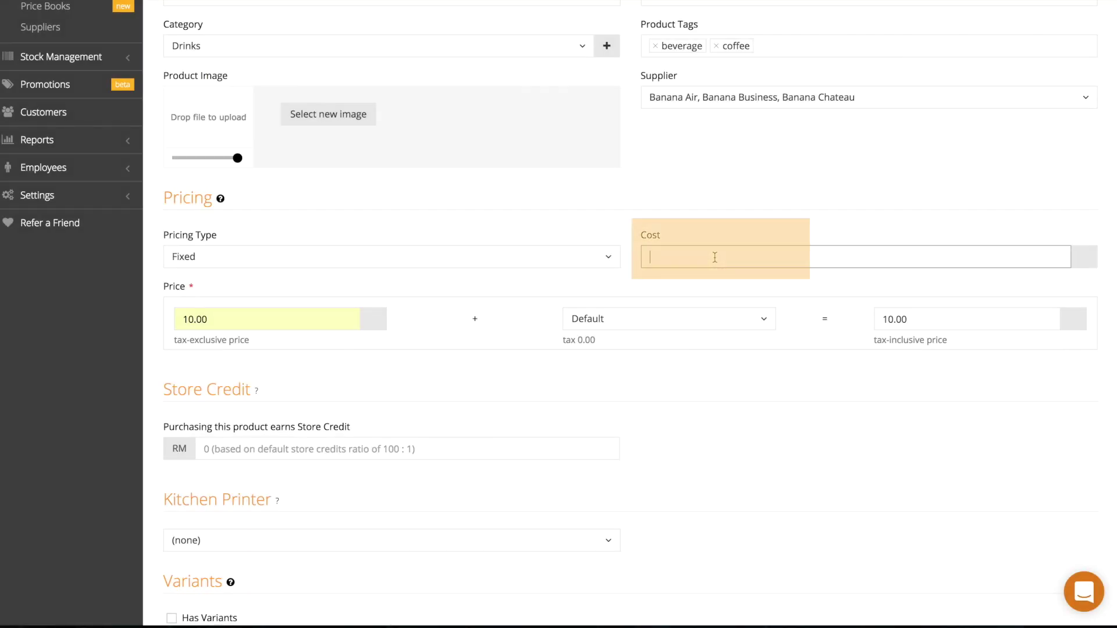
{"action": "type", "text": "5"}
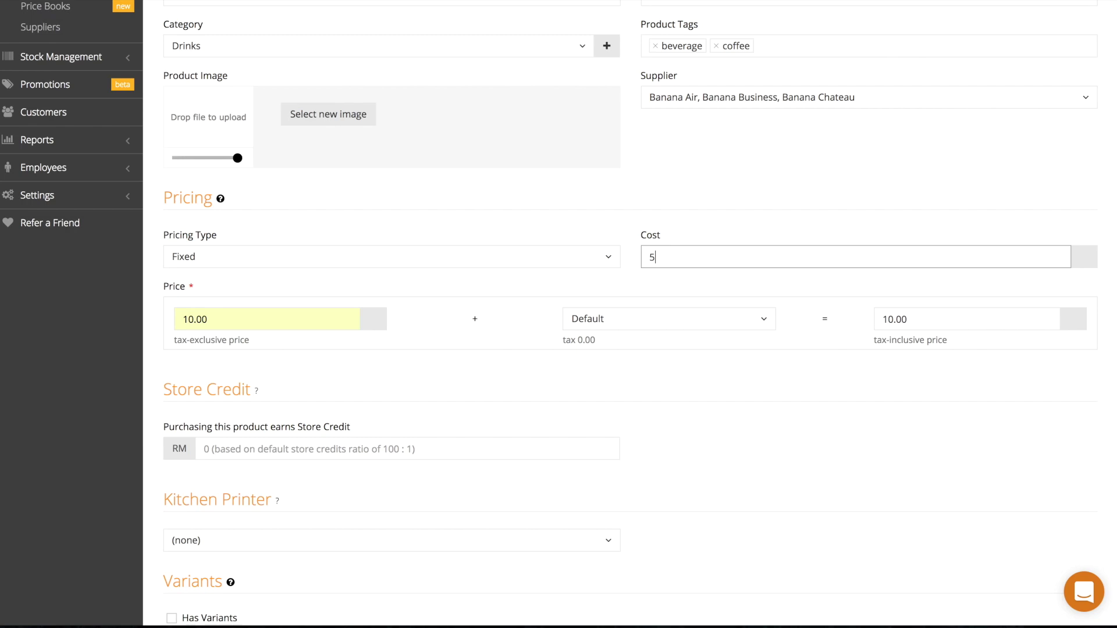
{"action": "left_click", "coordinate": [720, 325]}
{"action": "left_click", "coordinate": [714, 362]}
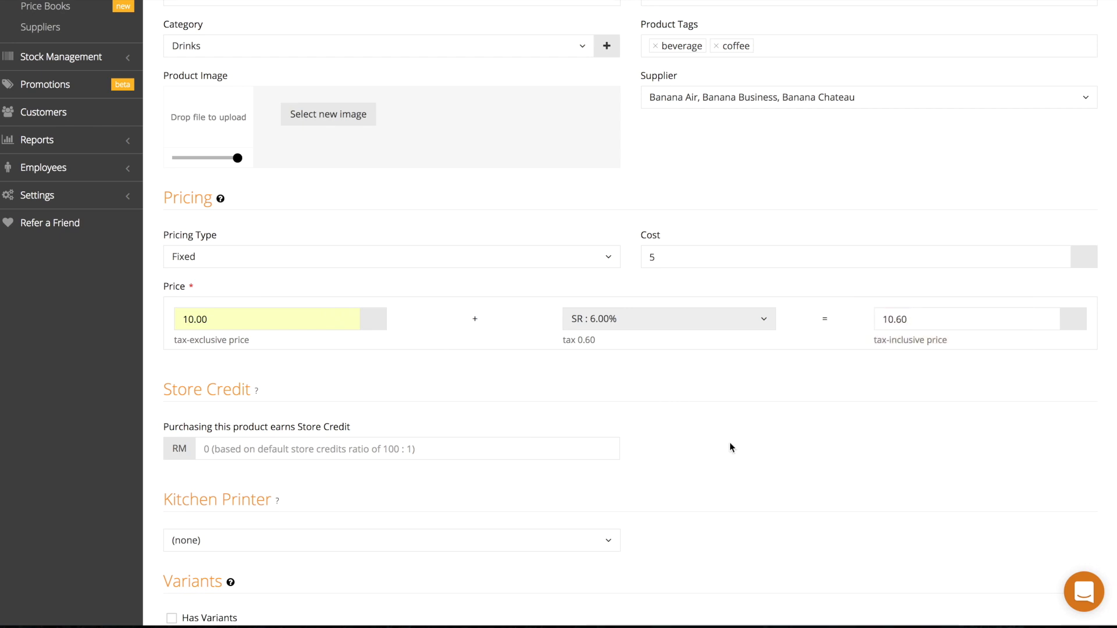
{"action": "scroll", "coordinate": [460, 395], "scroll_direction": "down", "scroll_amount": 4}
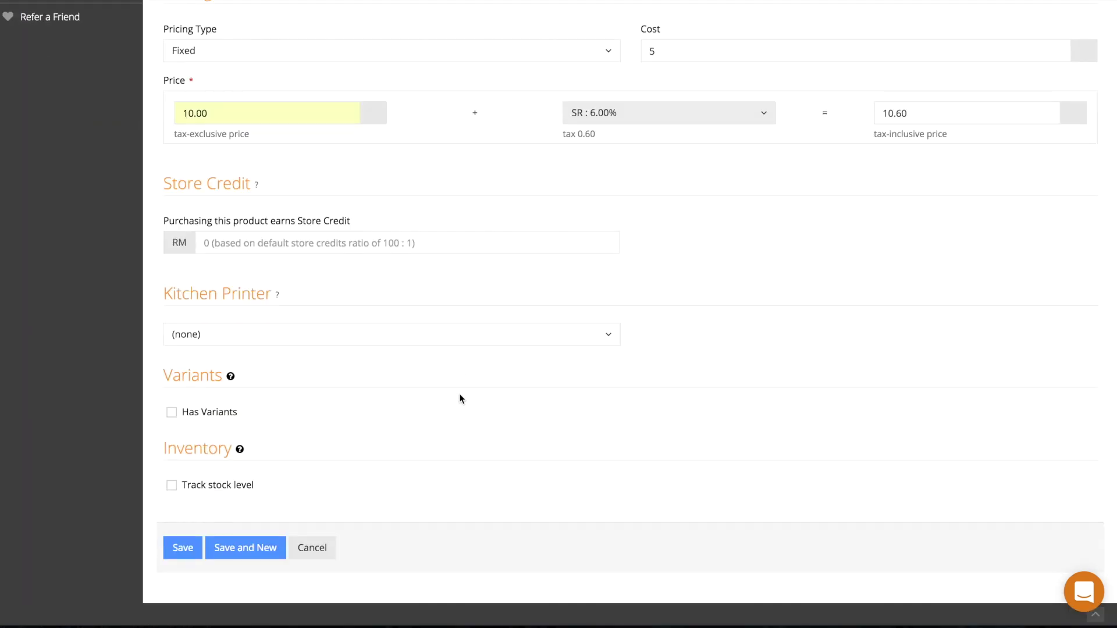
Route the product to the drinks kitchen printer and turn on Has Variants.
{"action": "left_click", "coordinate": [394, 336]}
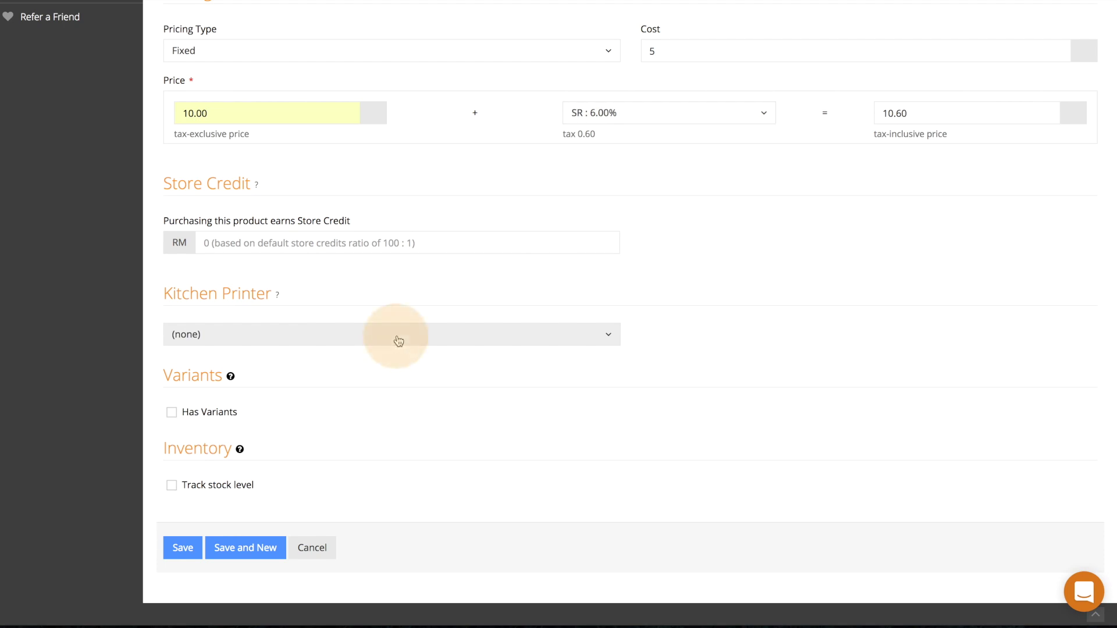
{"action": "left_click", "coordinate": [393, 374]}
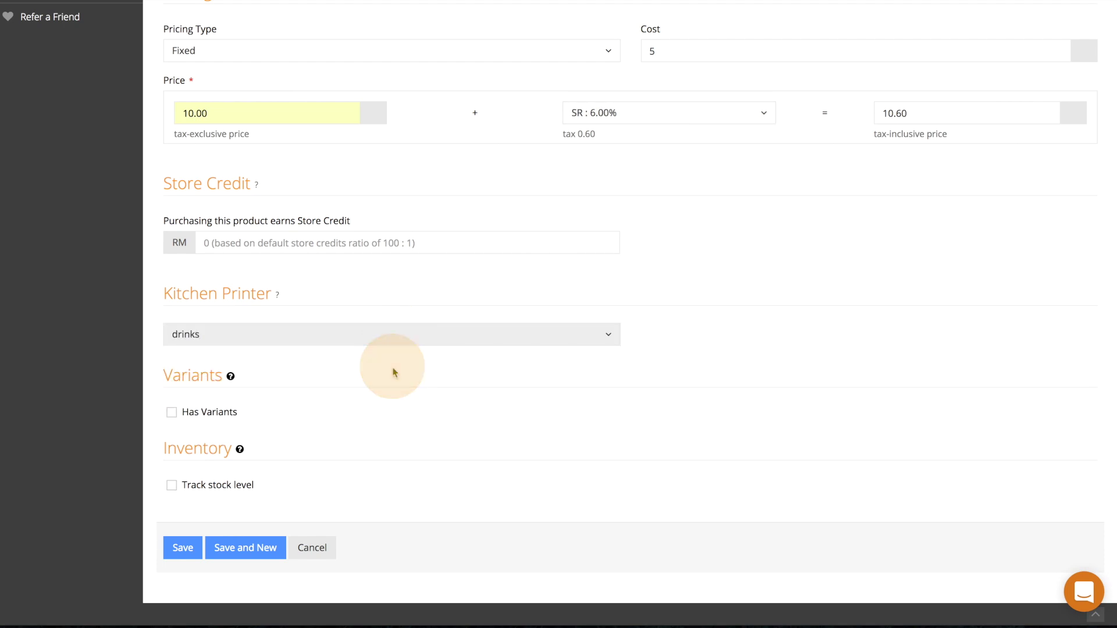
{"action": "left_click", "coordinate": [393, 369]}
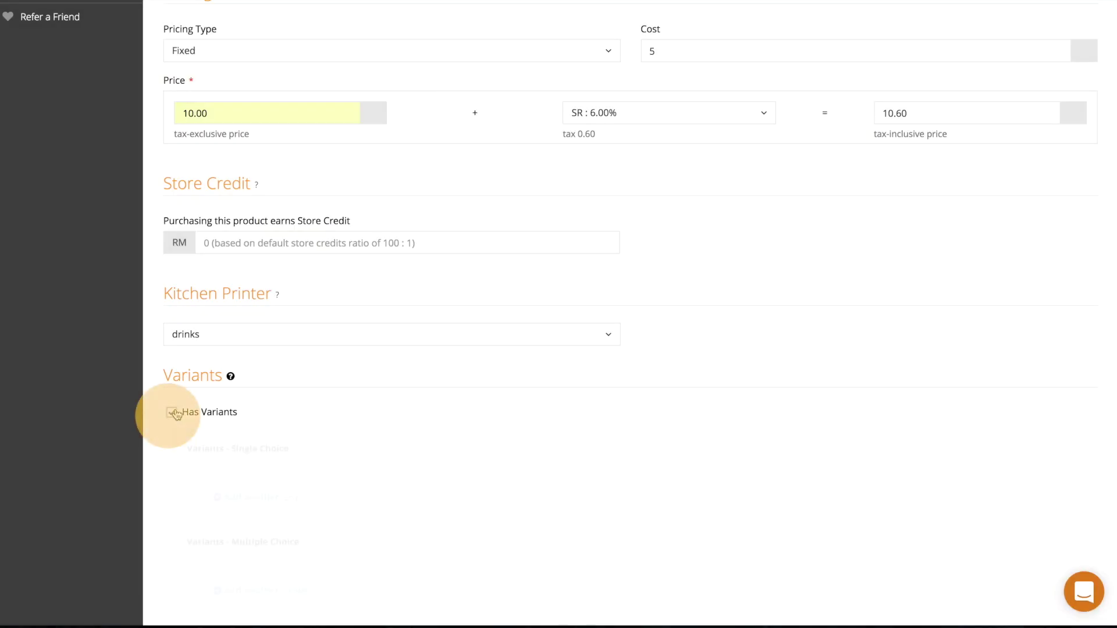
{"action": "scroll", "coordinate": [482, 406], "scroll_direction": "down", "scroll_amount": 3}
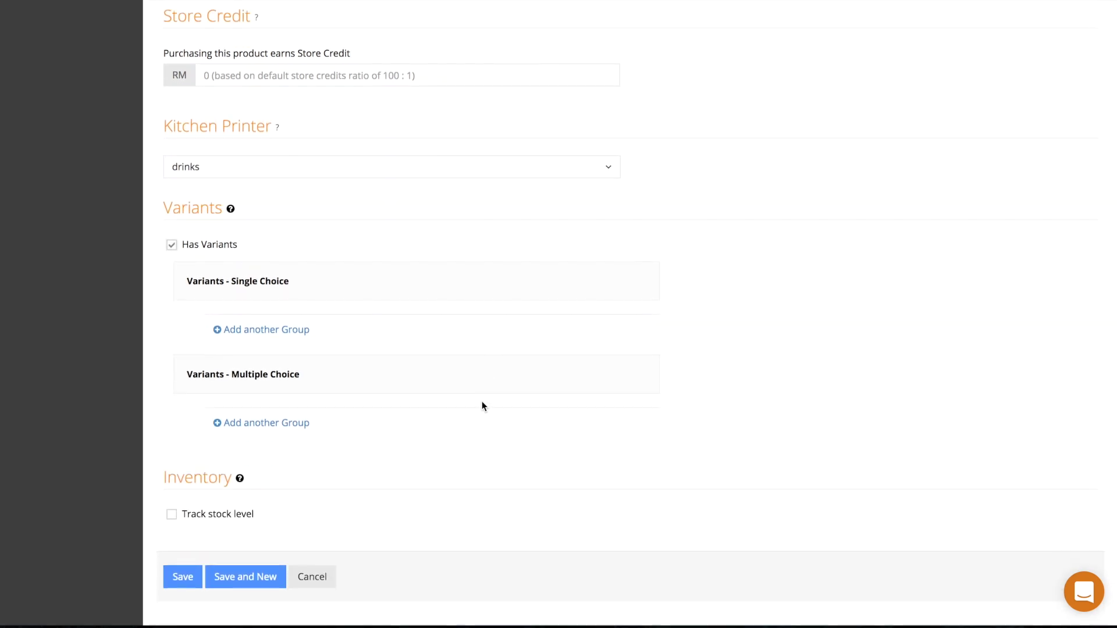
{"action": "scroll", "coordinate": [474, 416], "scroll_direction": "down", "scroll_amount": 1}
Add a single-choice Size variant group with options S, M and L.
{"action": "left_click", "coordinate": [240, 327]}
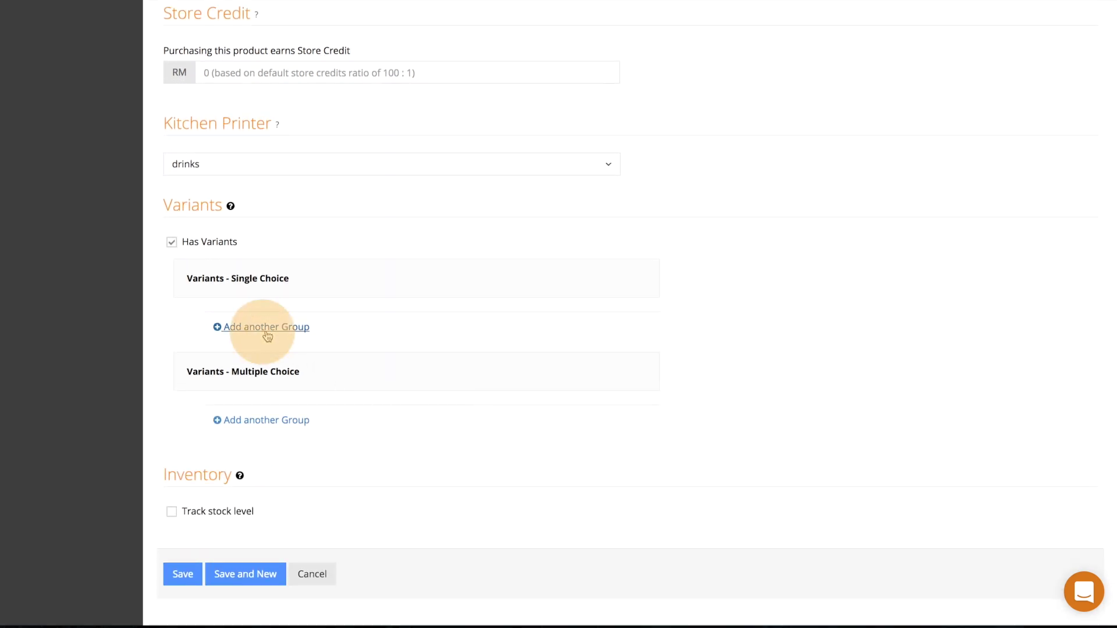
{"action": "left_click", "coordinate": [303, 328]}
{"action": "type", "text": "Size"}
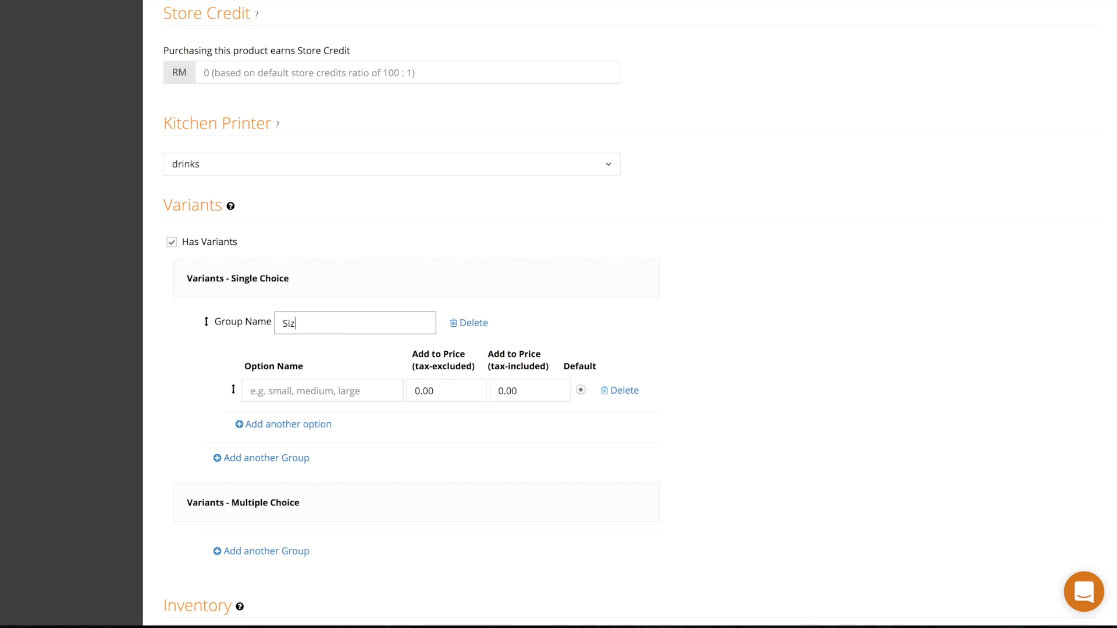
{"action": "left_click", "coordinate": [285, 387]}
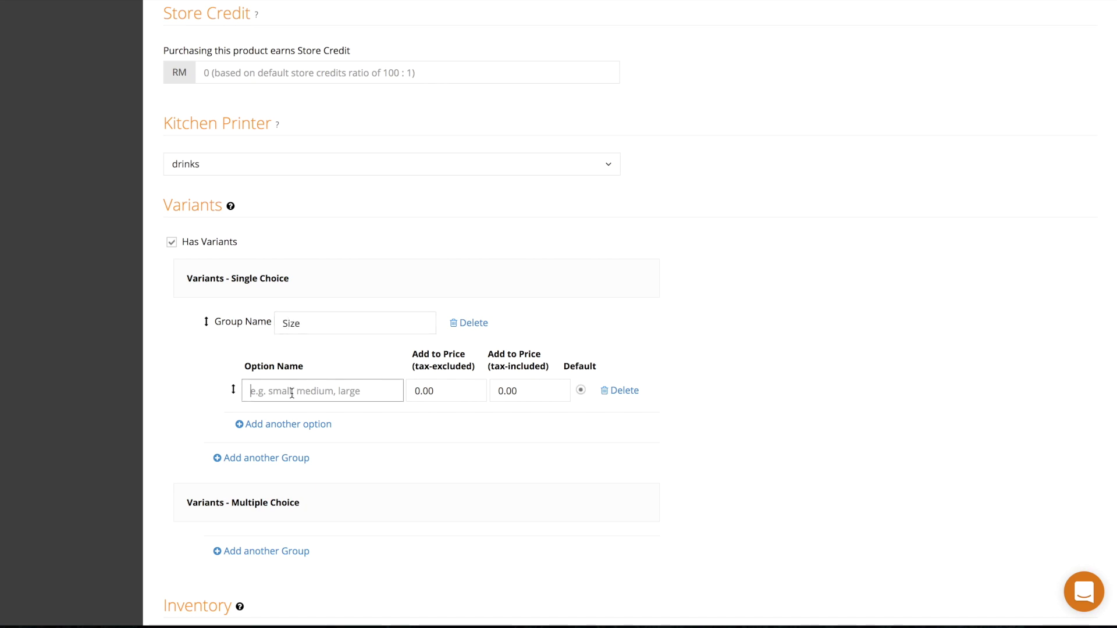
{"action": "type", "text": "S"}
{"action": "left_click", "coordinate": [294, 427]}
{"action": "left_click", "coordinate": [288, 418]}
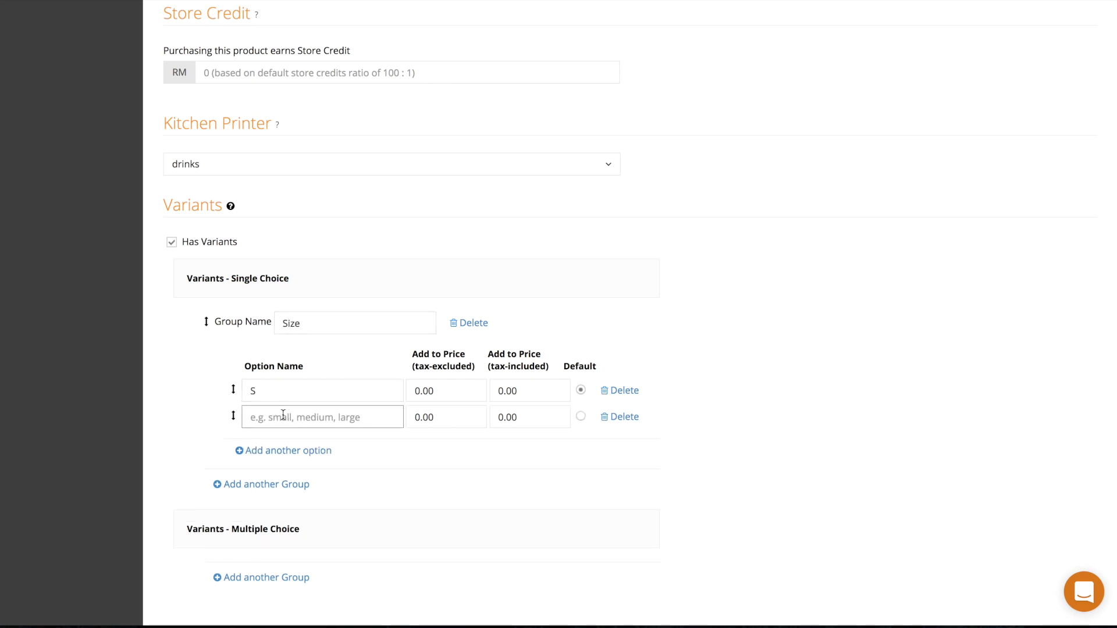
{"action": "type", "text": "M"}
{"action": "left_click", "coordinate": [314, 450]}
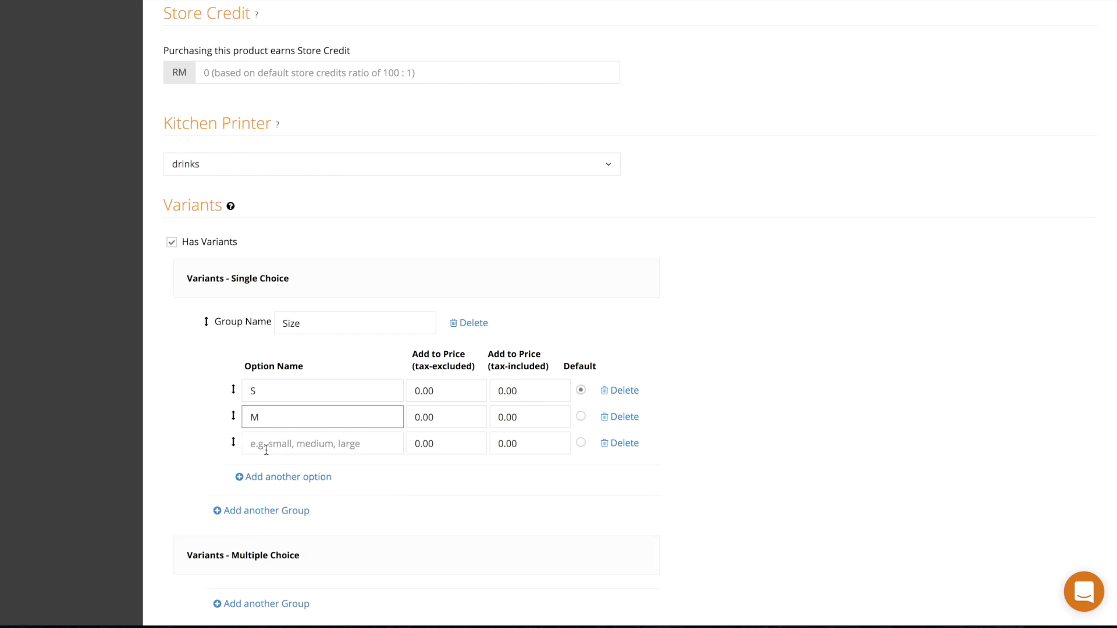
{"action": "left_click", "coordinate": [263, 445]}
{"action": "type", "text": "L"}
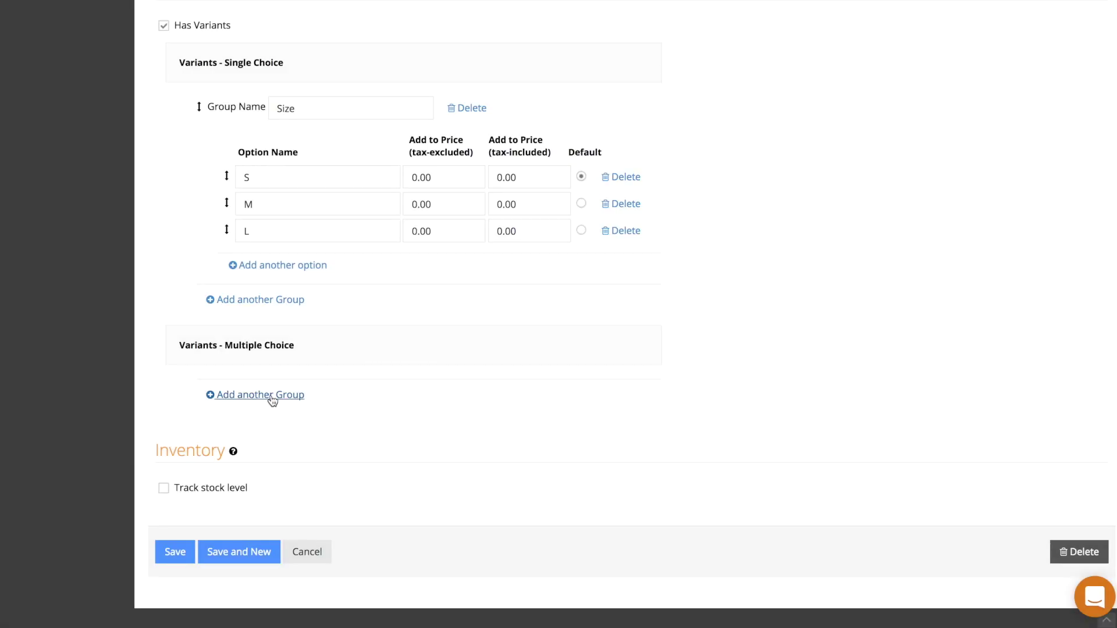
Add a multiple-choice Toppings group (Strawberry, Blueberry, Banana) and give size M a 5.00 add-on.
{"action": "left_click", "coordinate": [272, 400]}
{"action": "scroll", "coordinate": [272, 400], "scroll_direction": "down", "scroll_amount": 2}
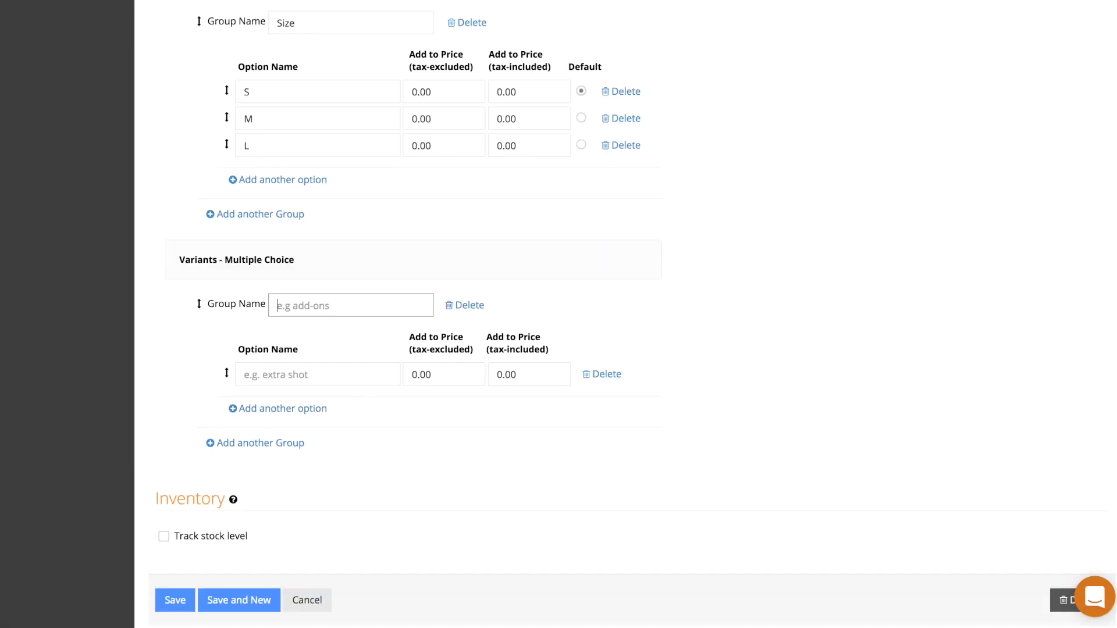
{"action": "type", "text": "Toppings"}
{"action": "left_click", "coordinate": [318, 374]}
{"action": "type", "text": "Strawberry"}
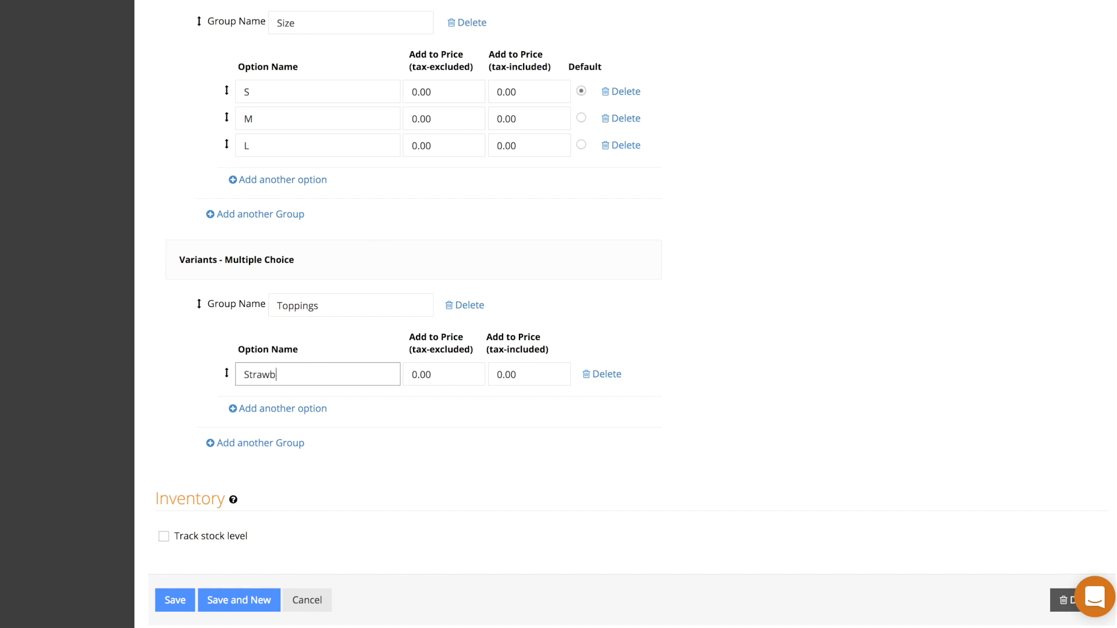
{"action": "left_click", "coordinate": [293, 414]}
{"action": "type", "text": "Blueberry"}
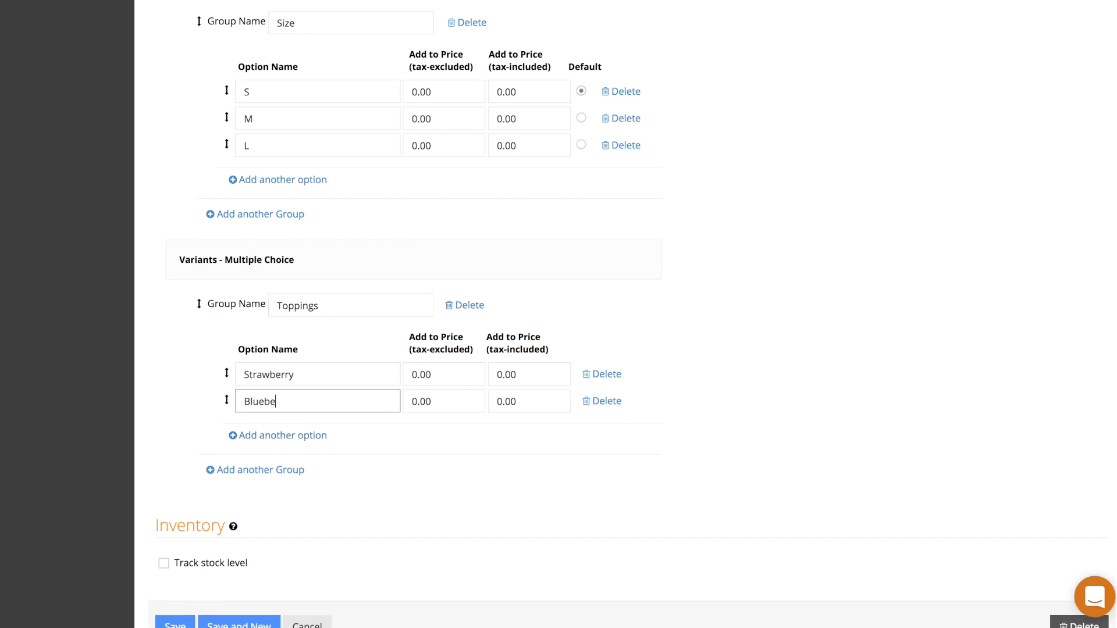
{"action": "left_click", "coordinate": [309, 434]}
{"action": "type", "text": "Banana"}
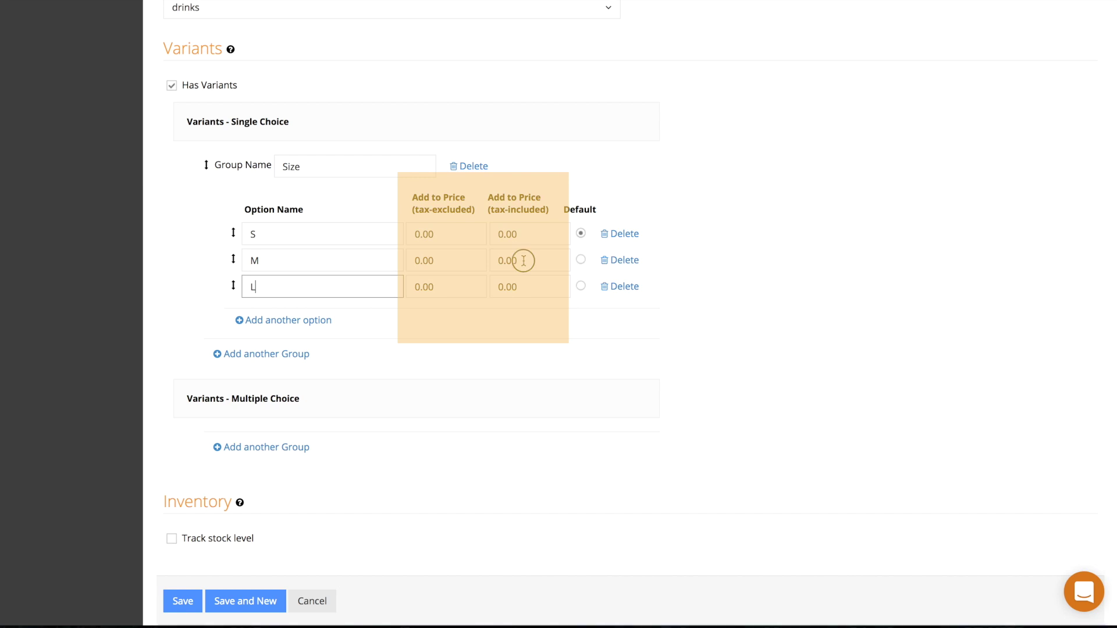
{"action": "left_click", "coordinate": [523, 261]}
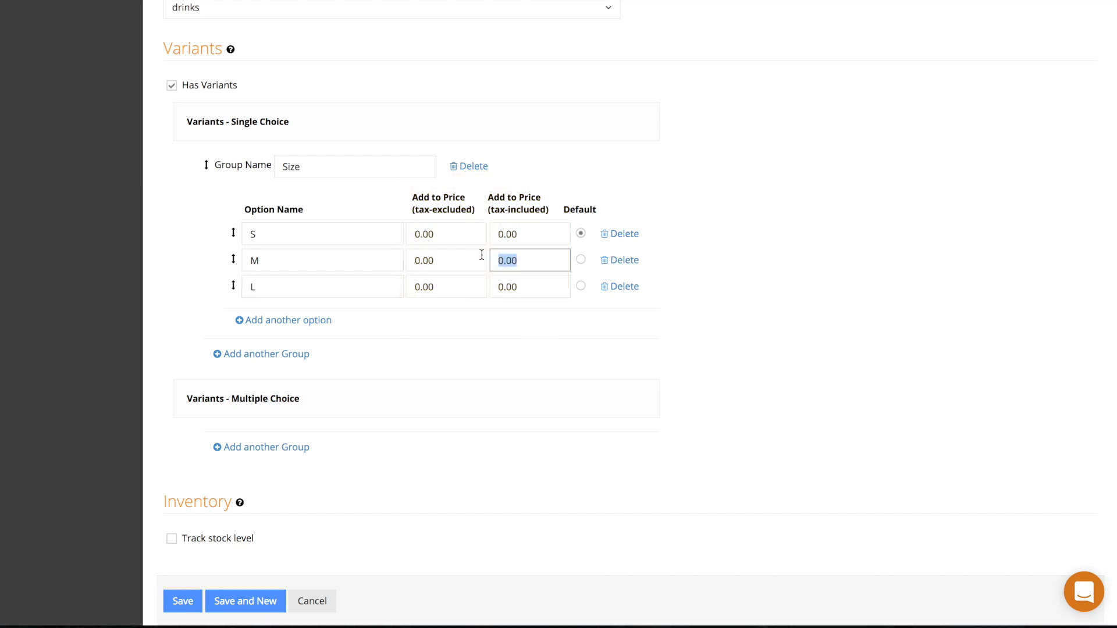
{"action": "type", "text": "5"}
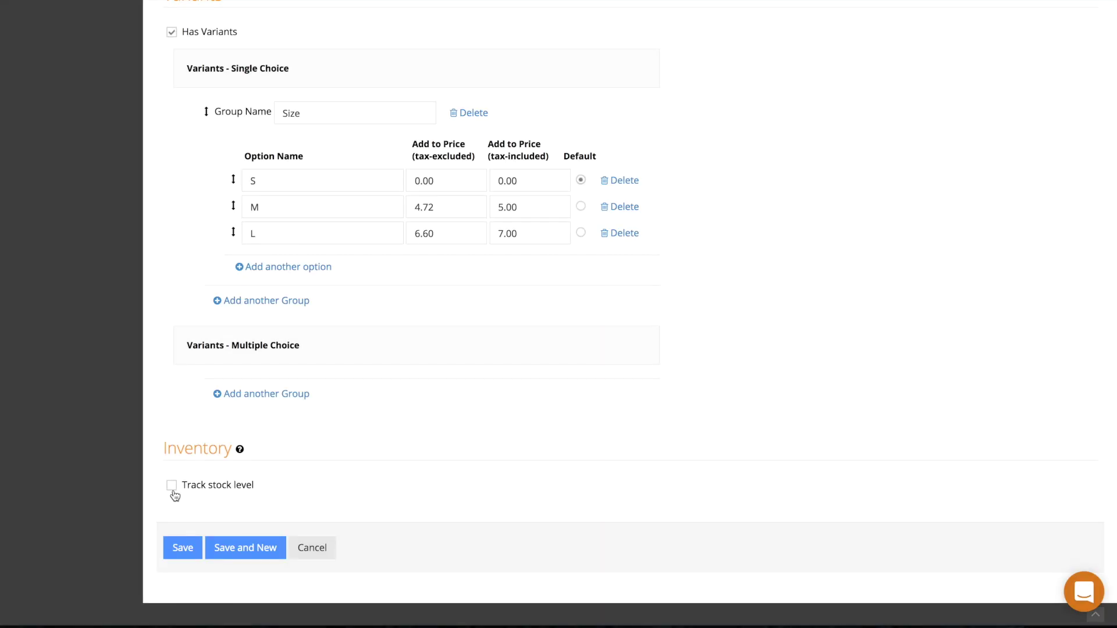
Turn on stock tracking and save the product.
{"action": "left_click", "coordinate": [172, 489]}
{"action": "scroll", "coordinate": [122, 460], "scroll_direction": "down", "scroll_amount": 2}
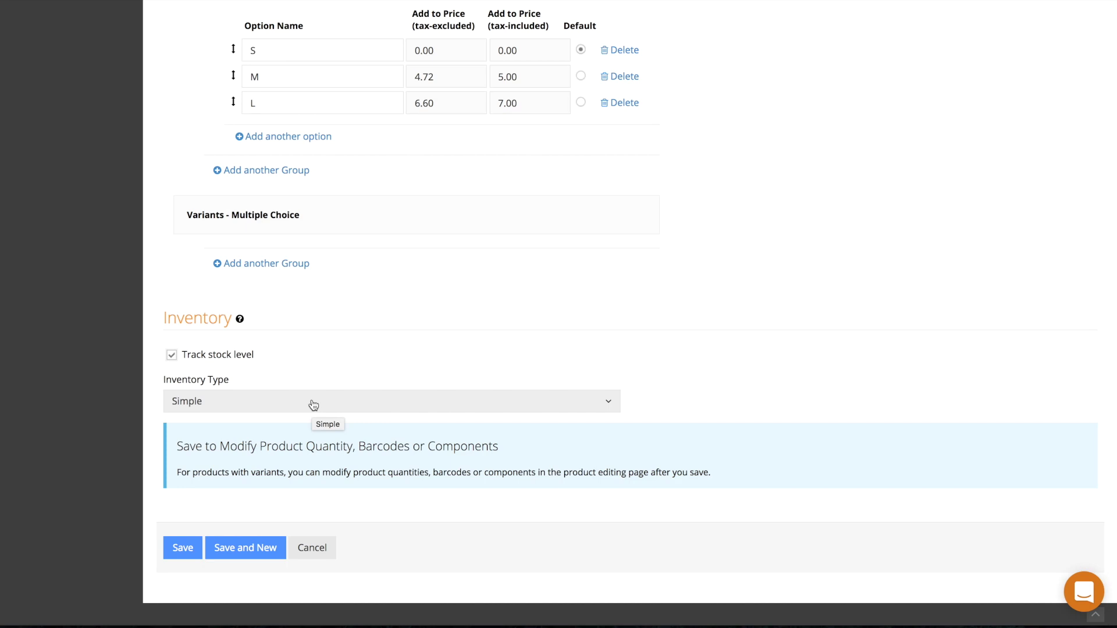
{"action": "left_click", "coordinate": [183, 547]}
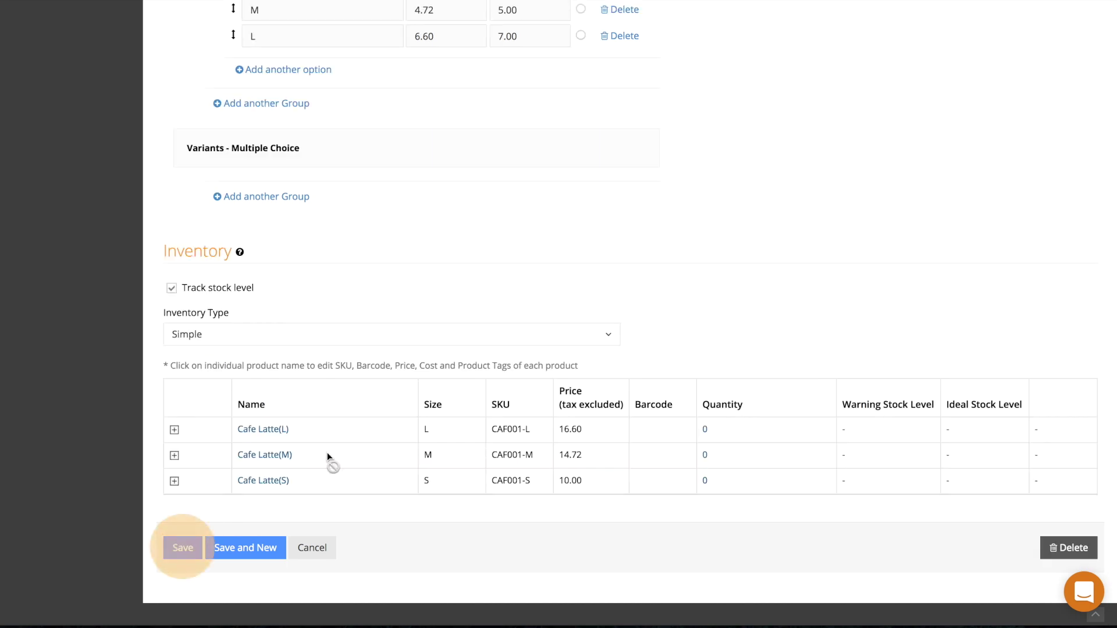
Set Cafe Latte(L) at Banana Love to warning stock 15 and ideal stock 20.
{"action": "left_click", "coordinate": [175, 431]}
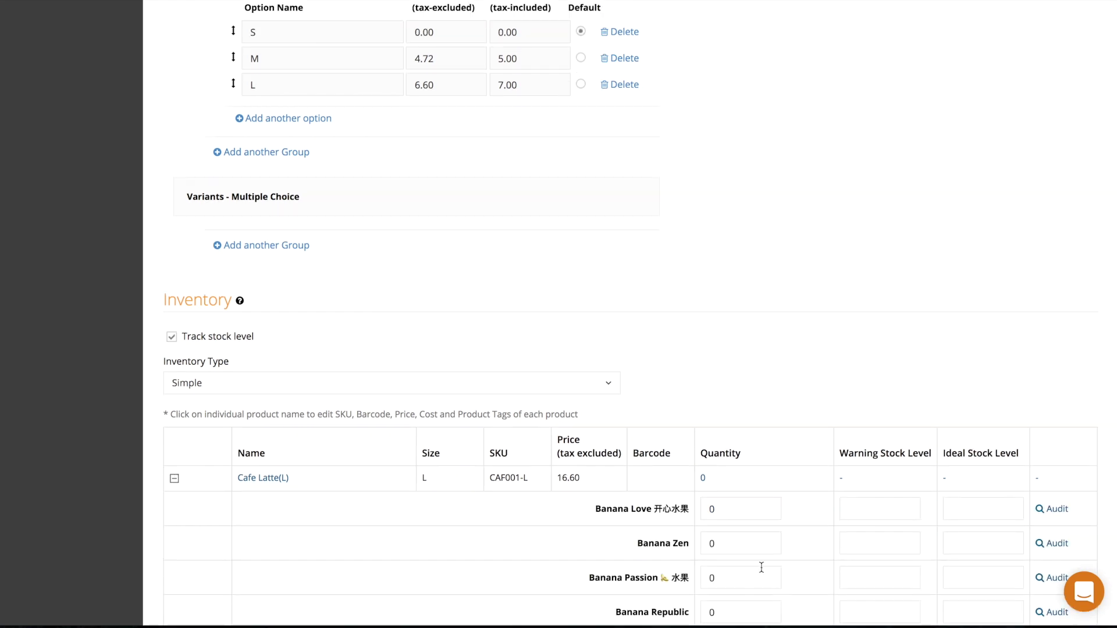
{"action": "left_click", "coordinate": [723, 509]}
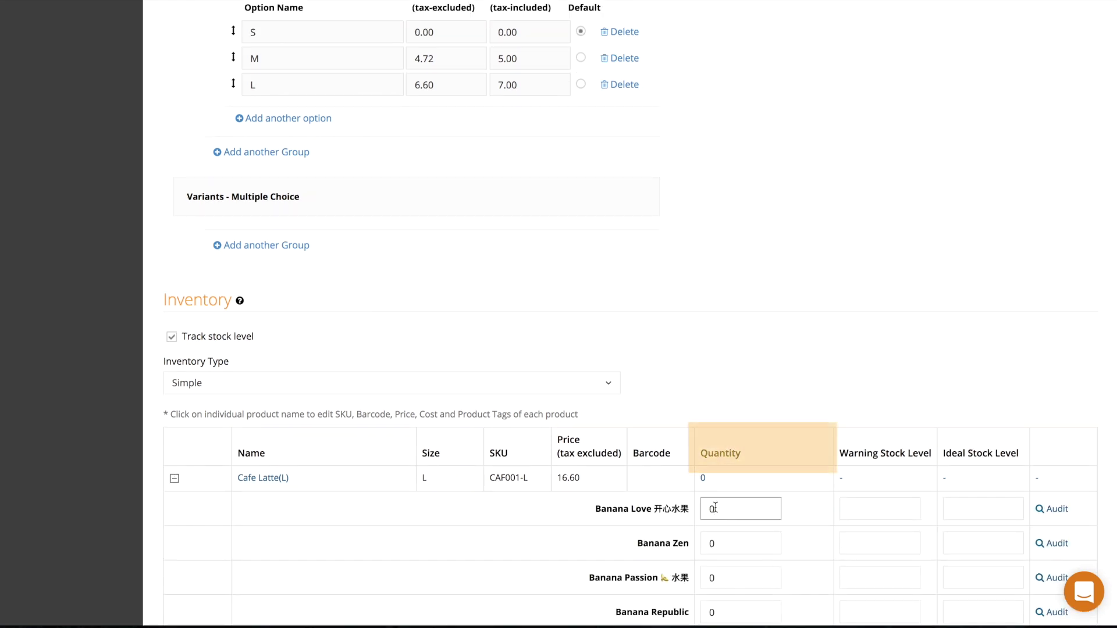
{"action": "left_click", "coordinate": [856, 510]}
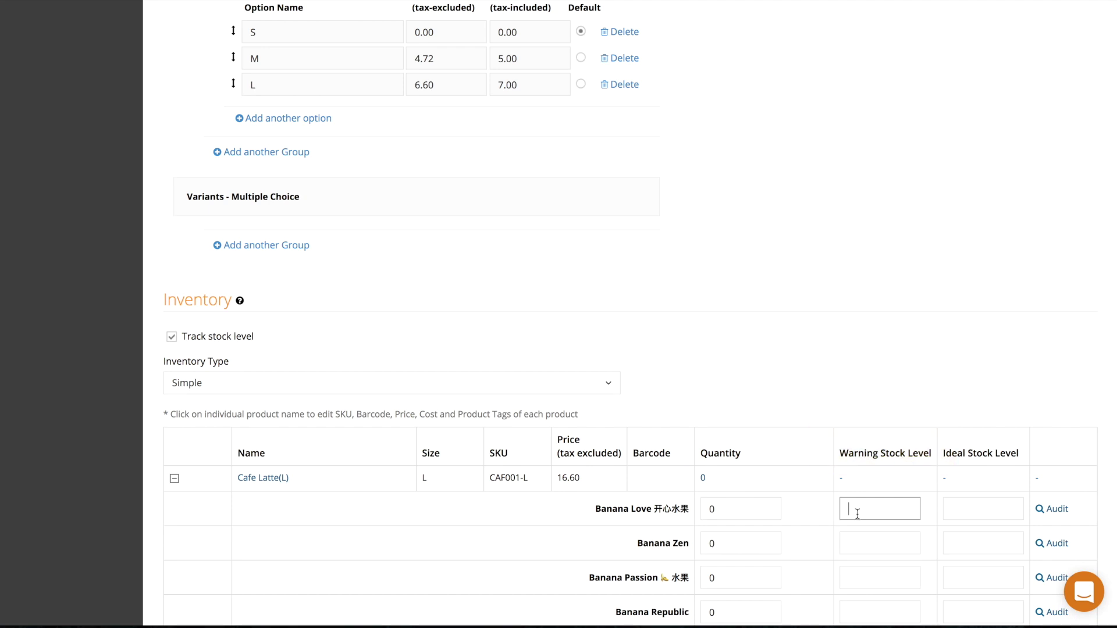
{"action": "type", "text": "15"}
{"action": "left_click", "coordinate": [995, 510]}
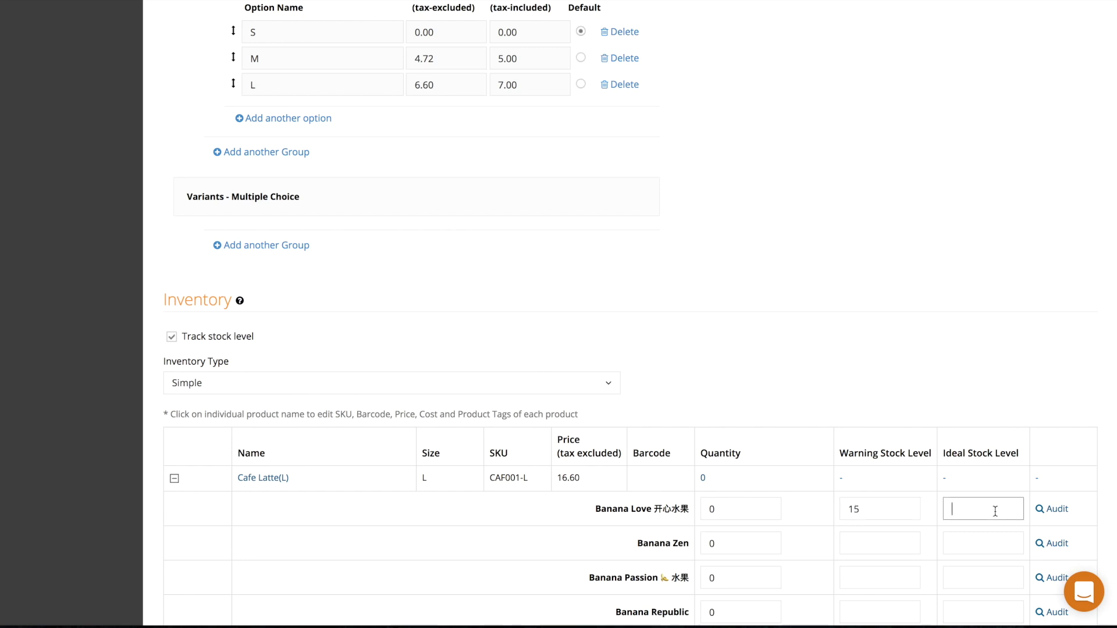
{"action": "type", "text": "20"}
{"action": "scroll", "coordinate": [462, 556], "scroll_direction": "down", "scroll_amount": 6}
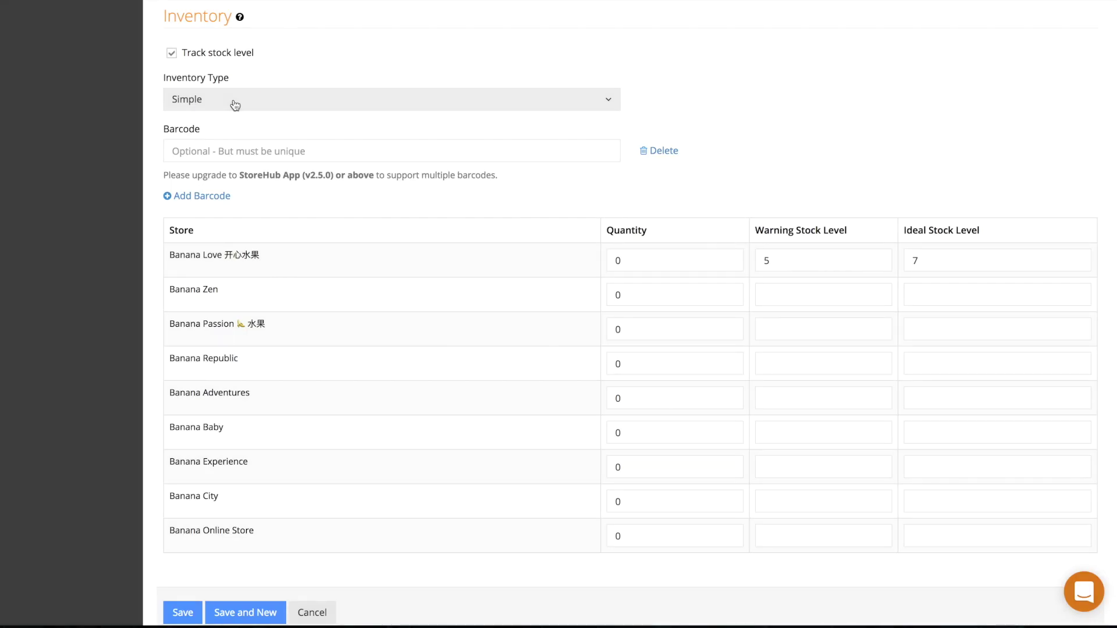
Set the inventory type to Composite and add JACKET as a component with usage 1.
{"action": "left_click", "coordinate": [235, 104]}
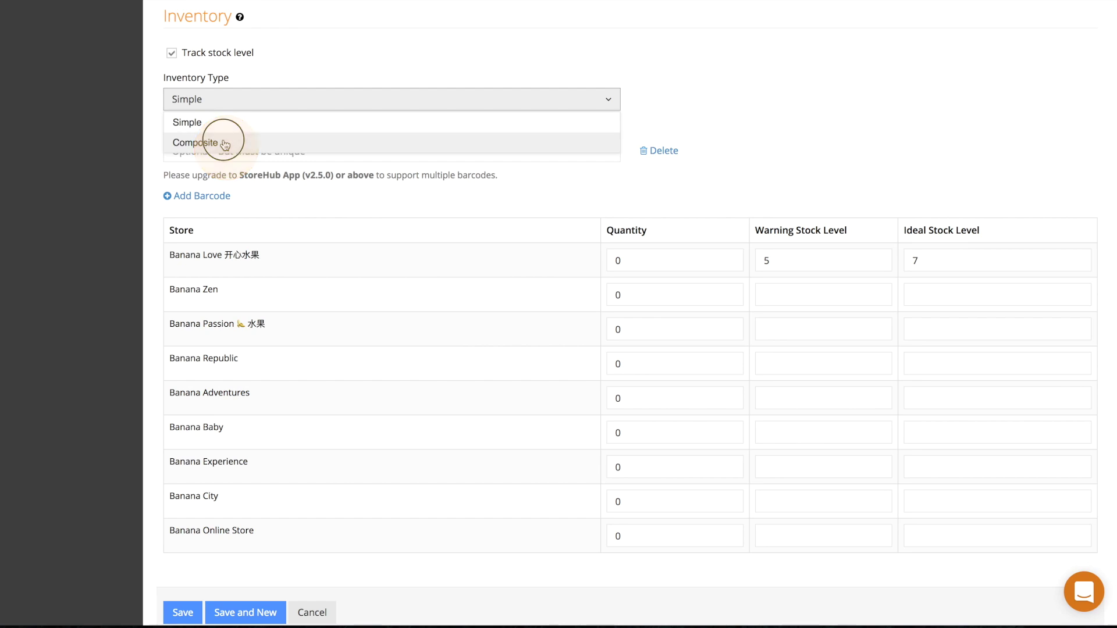
{"action": "left_click", "coordinate": [226, 144]}
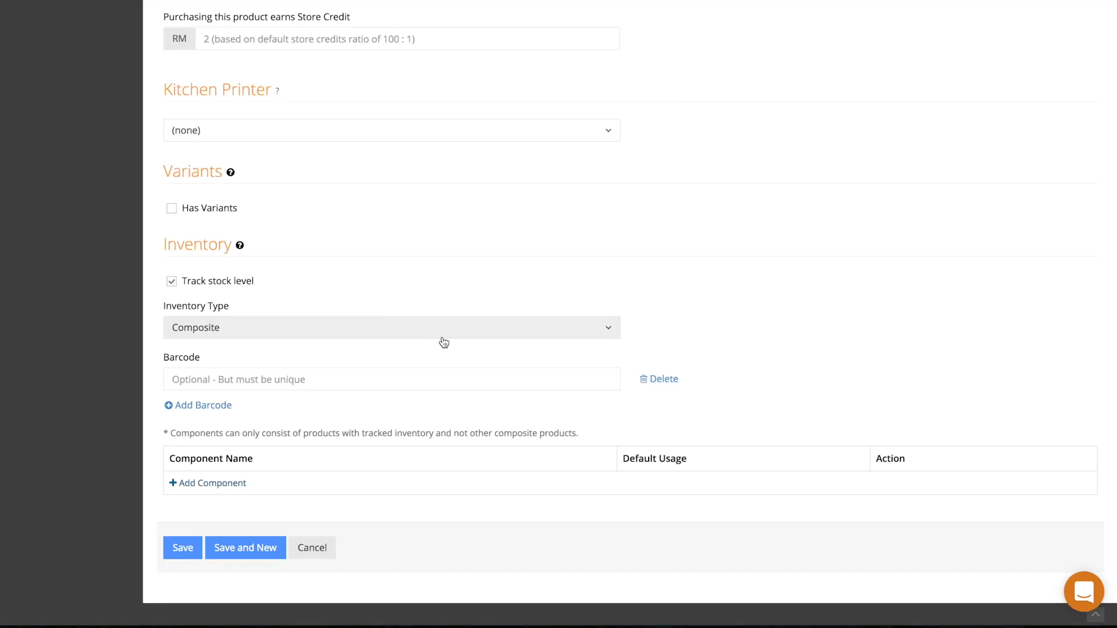
{"action": "left_click", "coordinate": [222, 484]}
{"action": "type", "text": "jacket"}
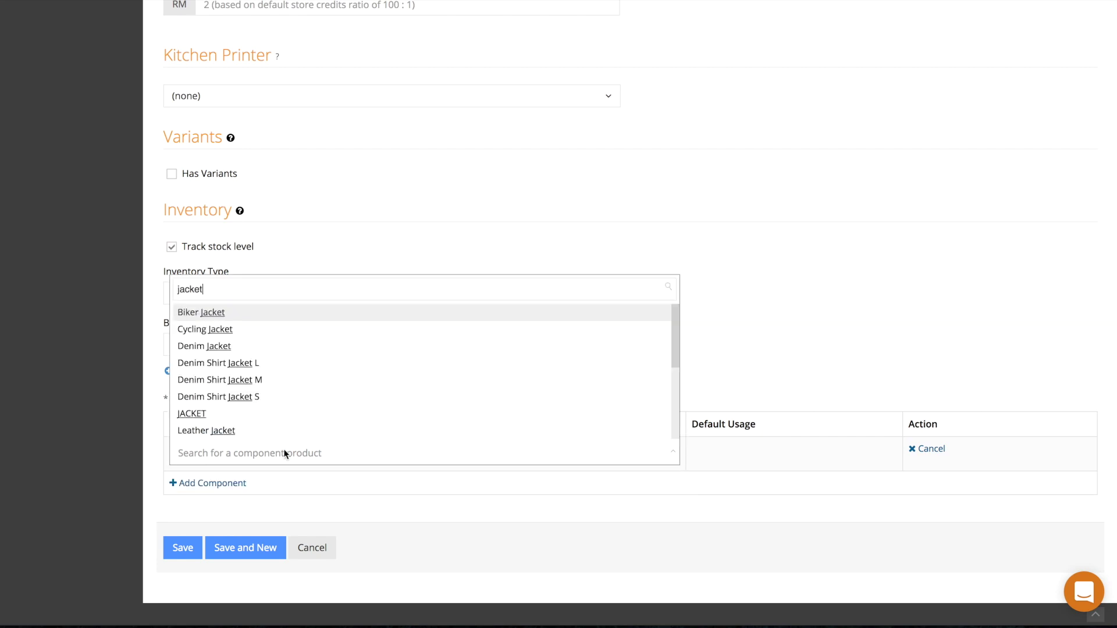
{"action": "left_click", "coordinate": [192, 435]}
{"action": "type", "text": "1"}
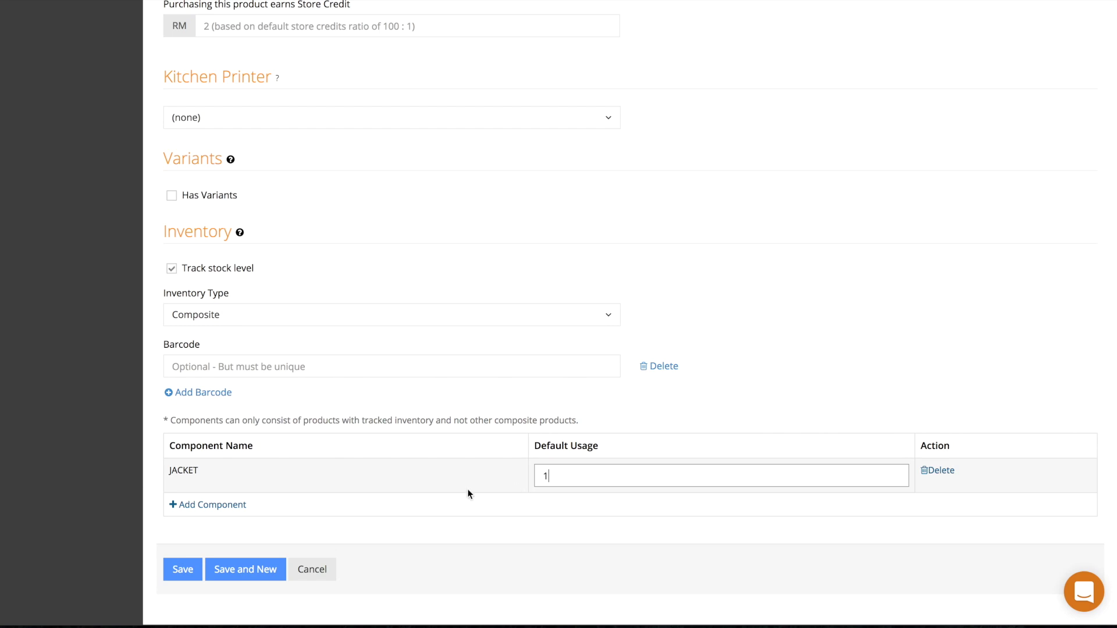
Add Cotton Pants as a second component with usage 1.
{"action": "left_click", "coordinate": [204, 504]}
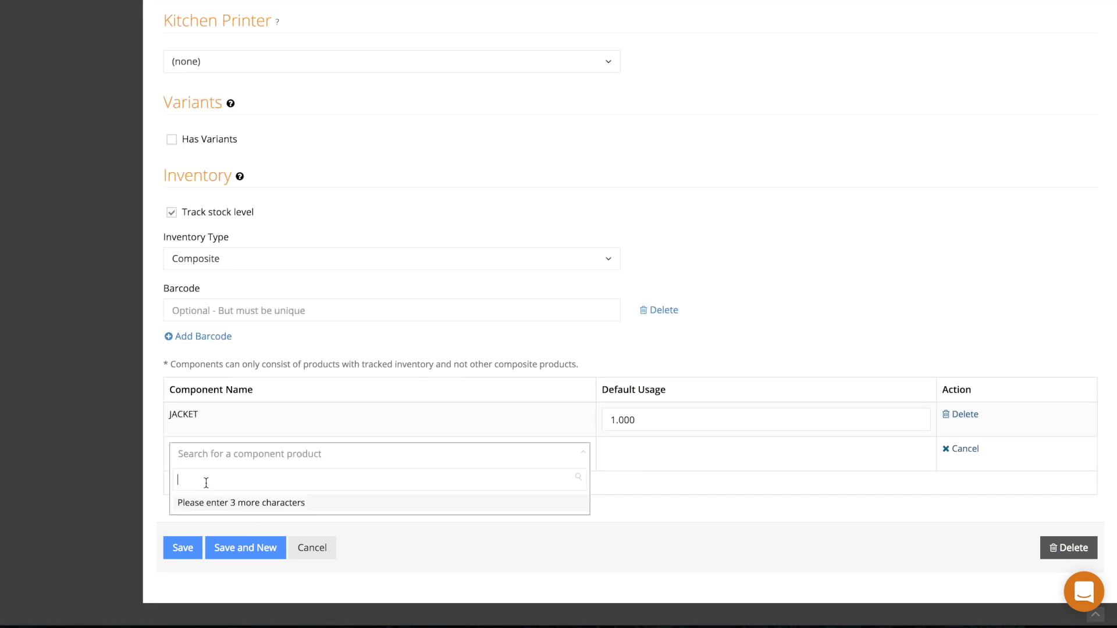
{"action": "type", "text": "pants"}
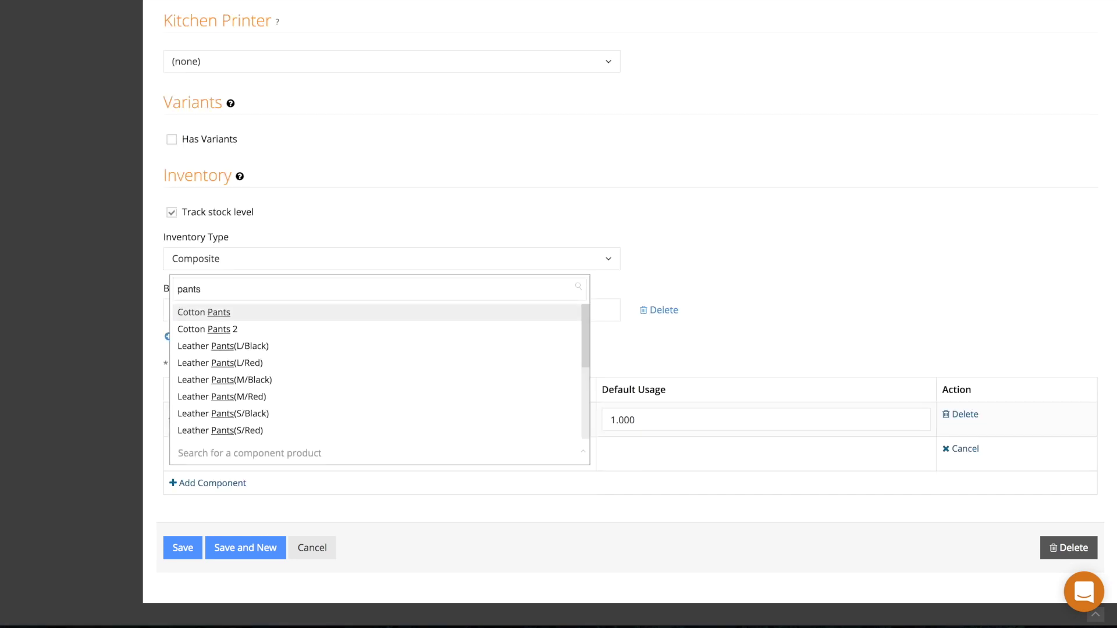
{"action": "left_click", "coordinate": [223, 309]}
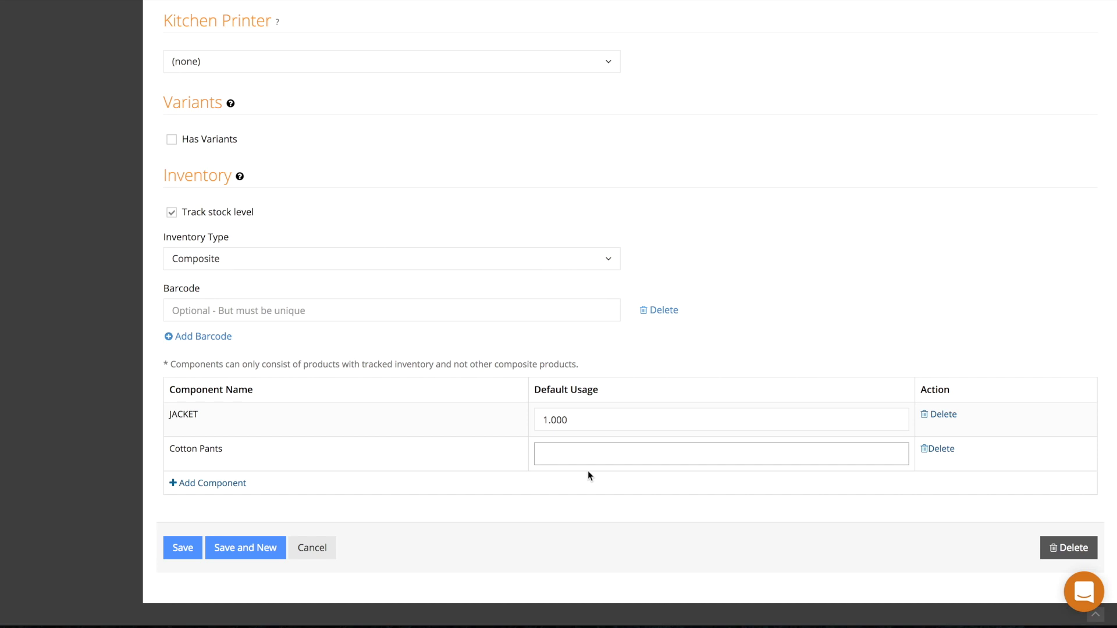
{"action": "type", "text": "1"}
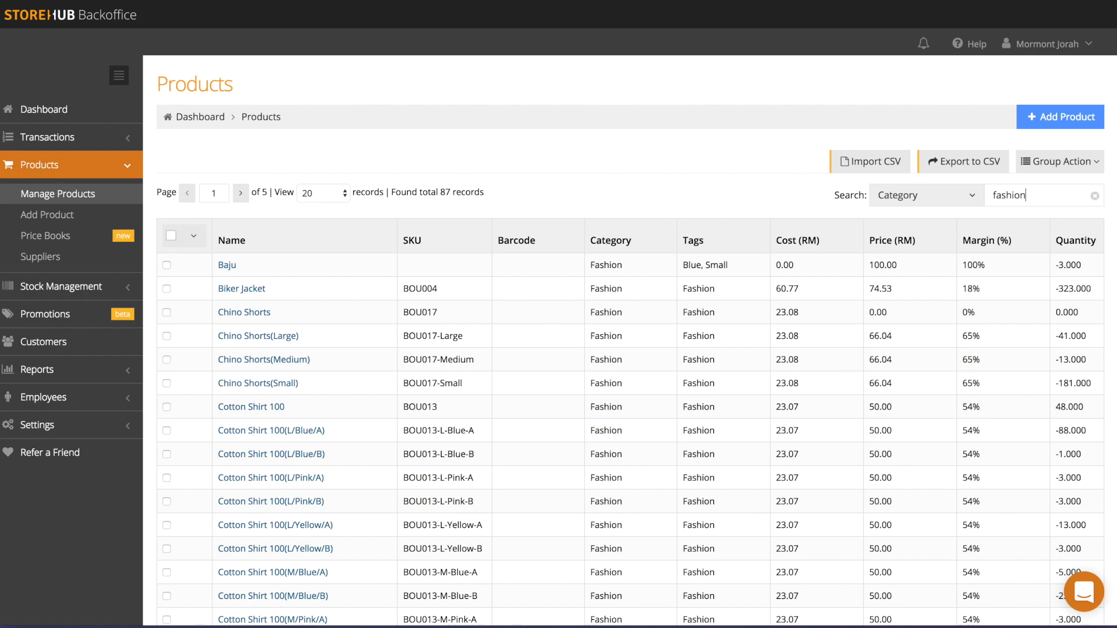
Go to the product CSV import page and download the products CSV template.
{"action": "left_click", "coordinate": [853, 172]}
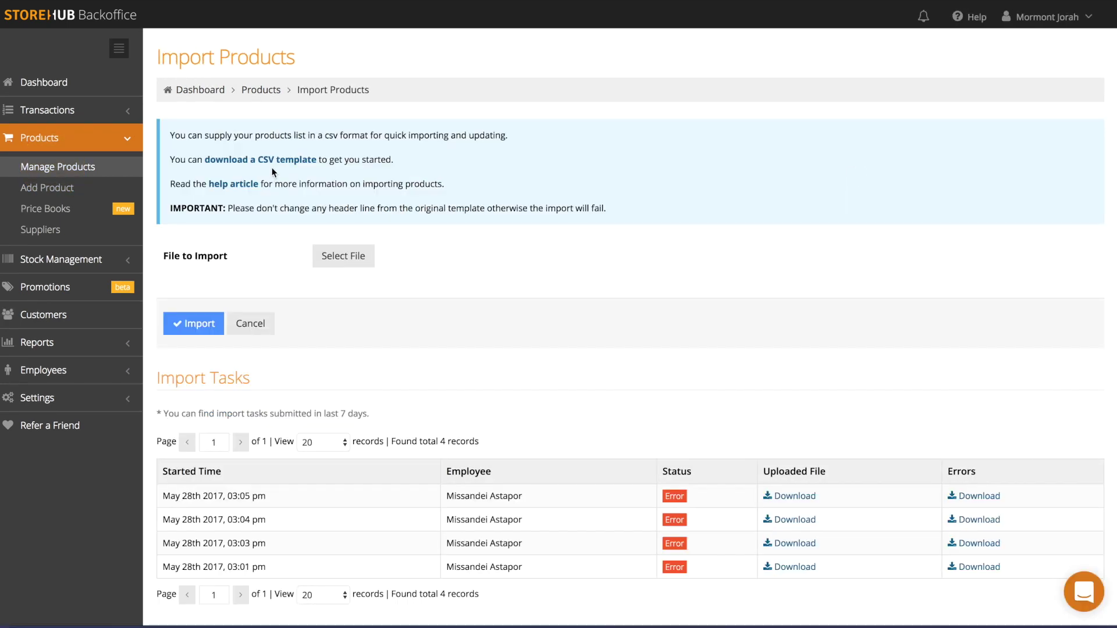
{"action": "left_click", "coordinate": [272, 161]}
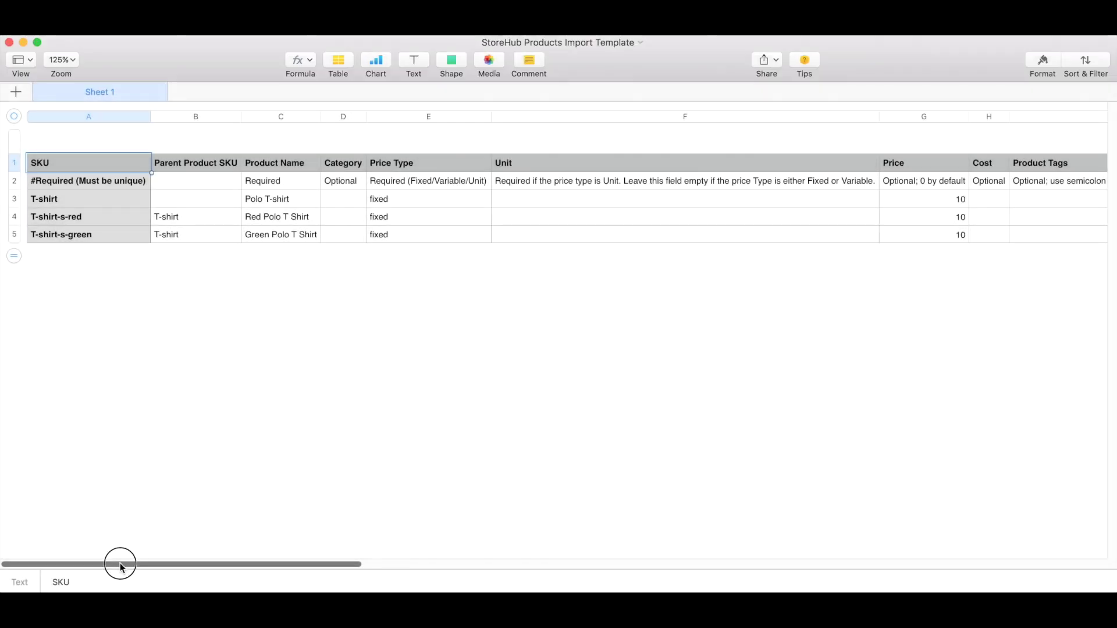
{"action": "left_click_drag", "start_coordinate": [120, 563], "coordinate": [636, 593]}
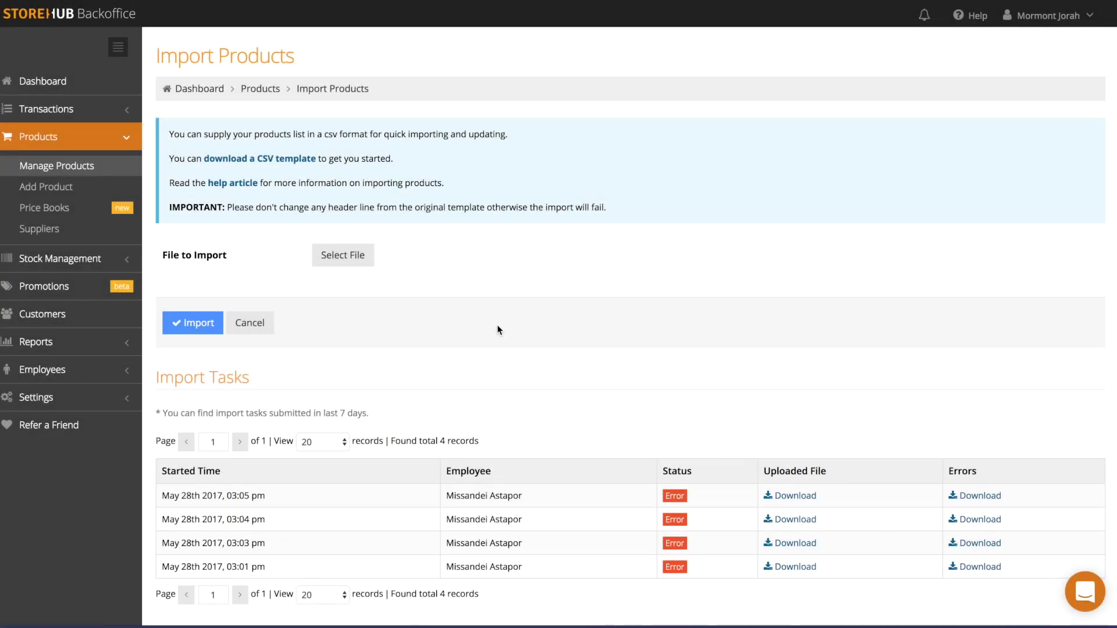
Import STOREHUB CAFE MENU CSV.csv and check its task in the Import Tasks table.
{"action": "left_click", "coordinate": [343, 258]}
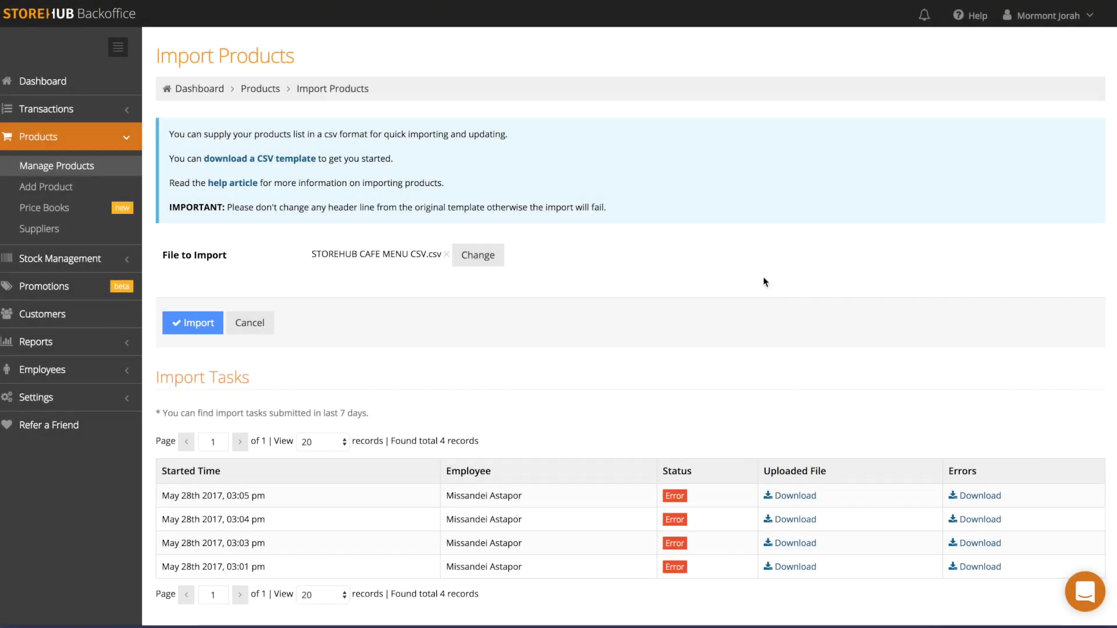
{"action": "left_click", "coordinate": [190, 323]}
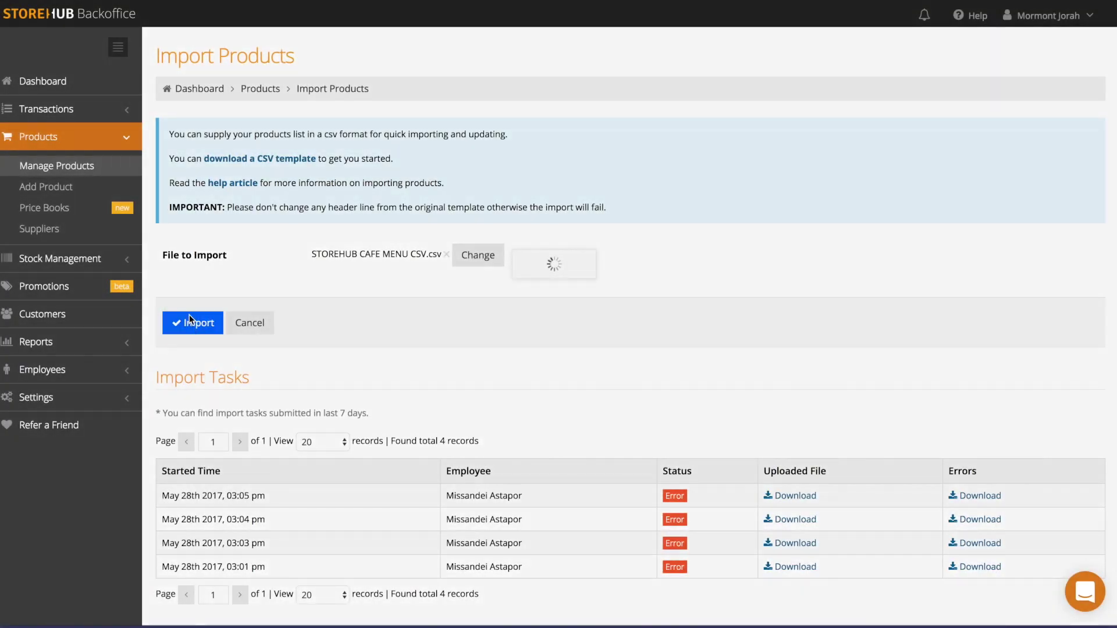
{"action": "scroll", "coordinate": [191, 320], "scroll_direction": "down", "scroll_amount": 3}
{"action": "scroll", "coordinate": [190, 320], "scroll_direction": "up", "scroll_amount": 2}
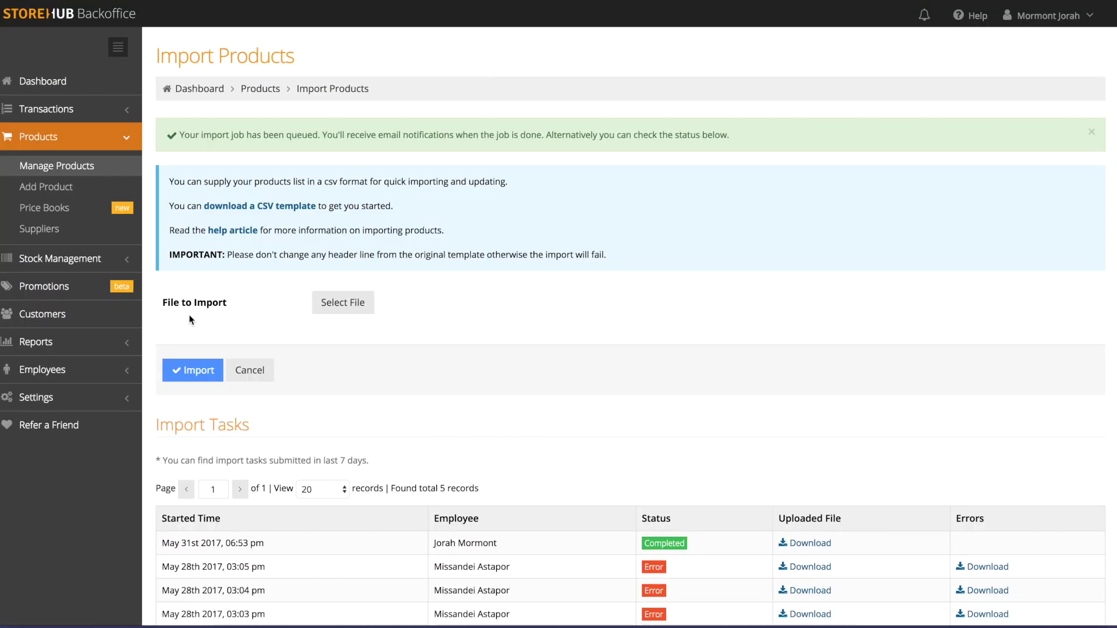
{"action": "scroll", "coordinate": [519, 430], "scroll_direction": "down", "scroll_amount": 2}
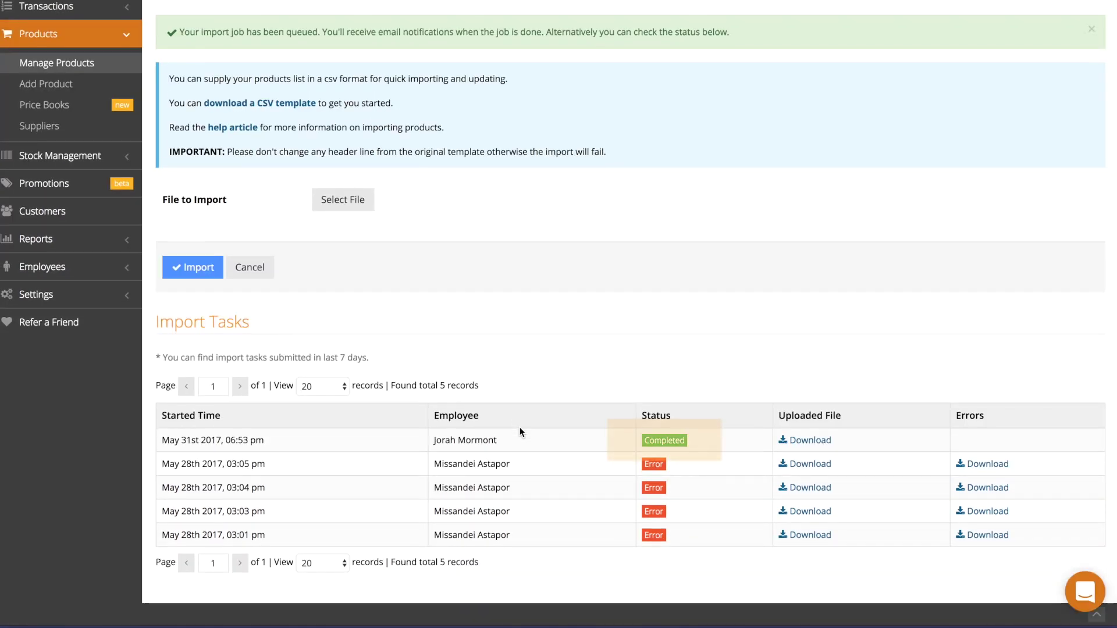